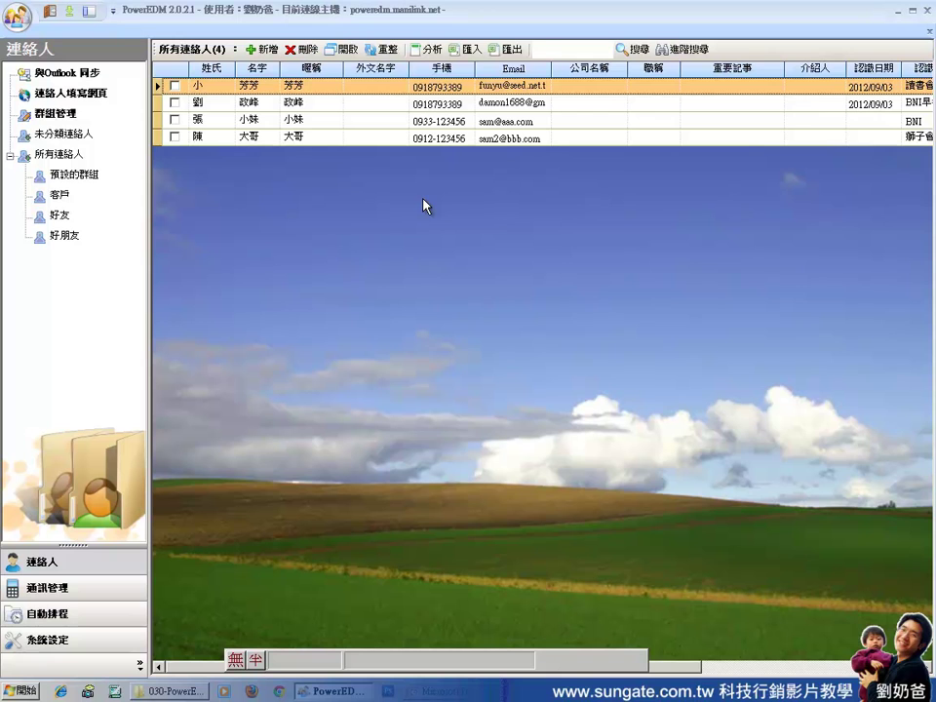
Open 系統設定 to show the 通訊資料 form, then check its SMTP server, login account and password fields.
left_click(99, 643)
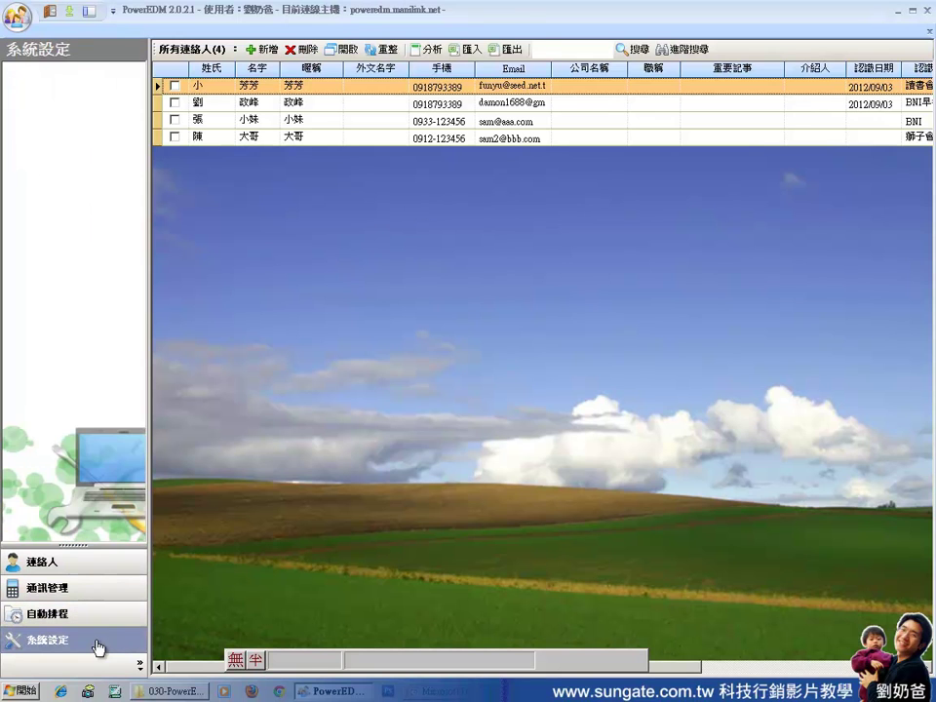
left_click(299, 185)
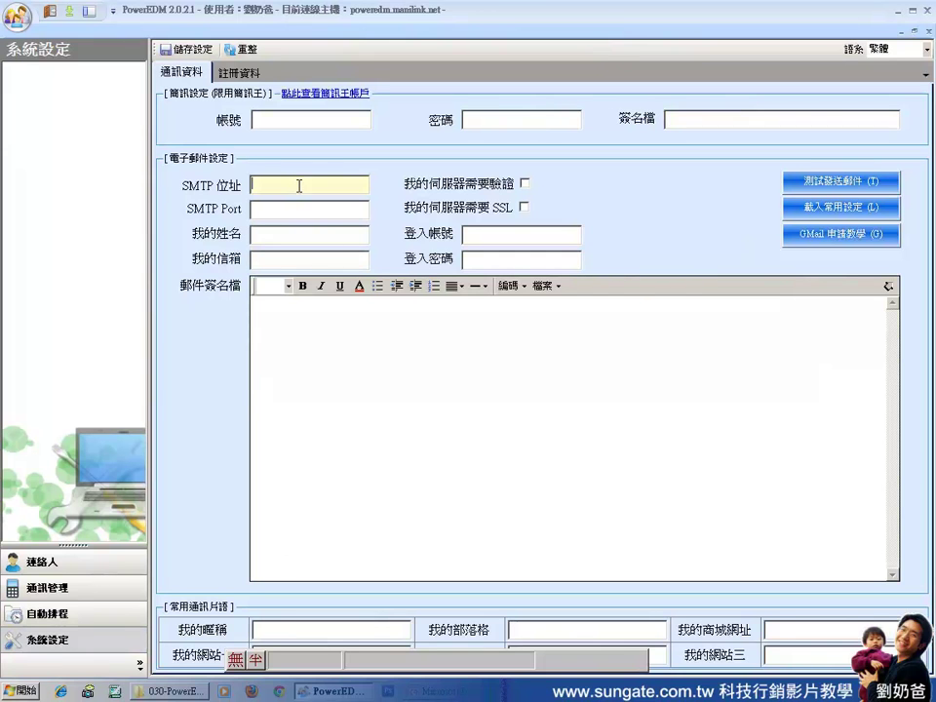
left_click(485, 236)
left_click(488, 259)
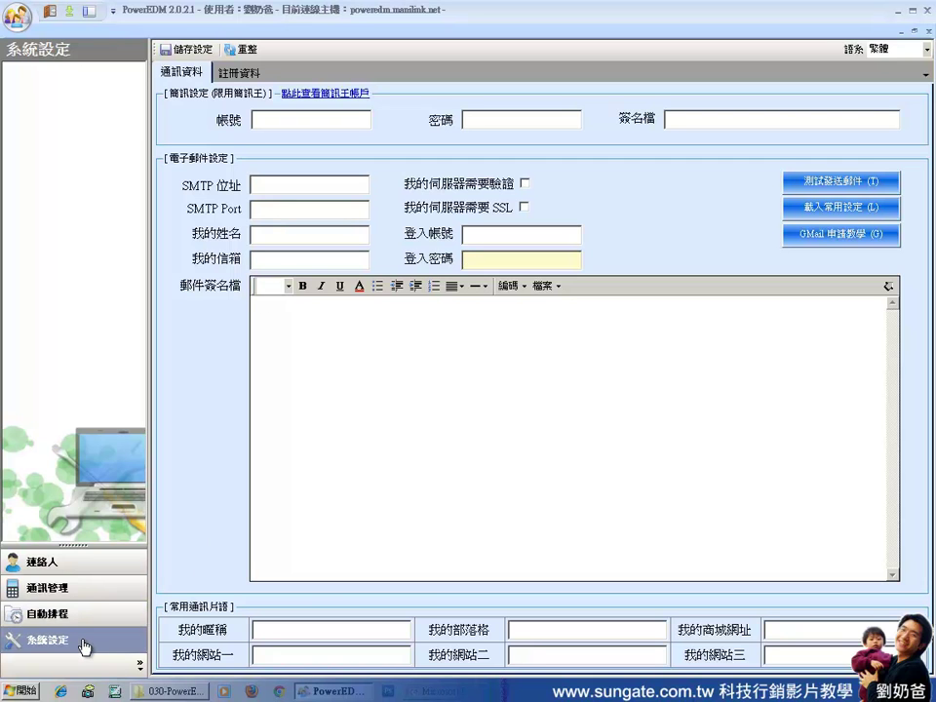
left_click(299, 185)
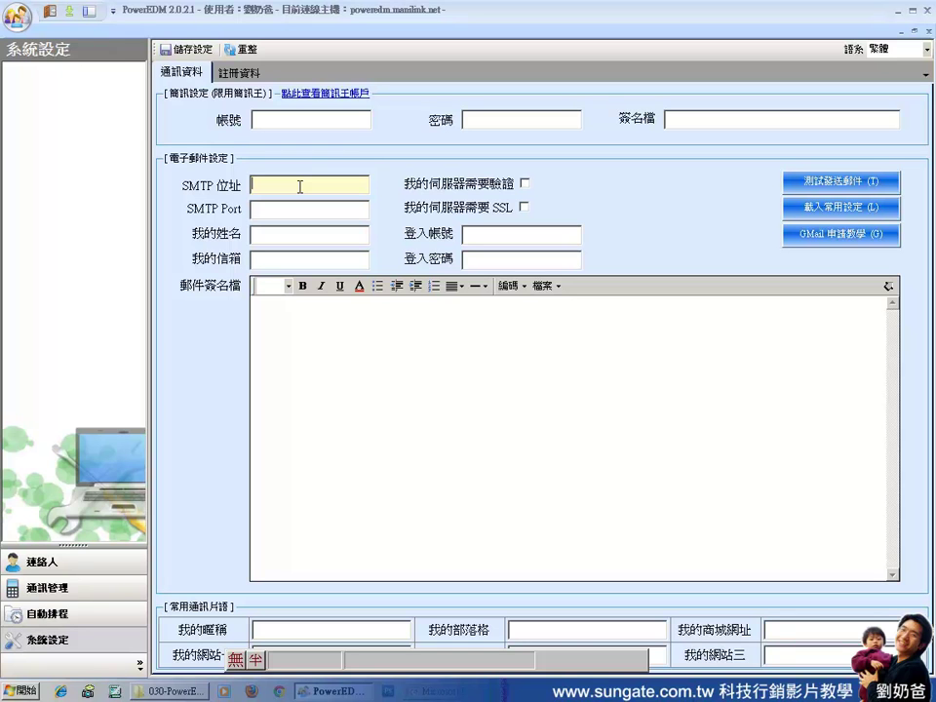
Set the SMTP server to smtp.gmail.com on port 25 with authentication and SSL enabled.
type("sm")
key("ctrl+space")
type("smtp.gmail.com")
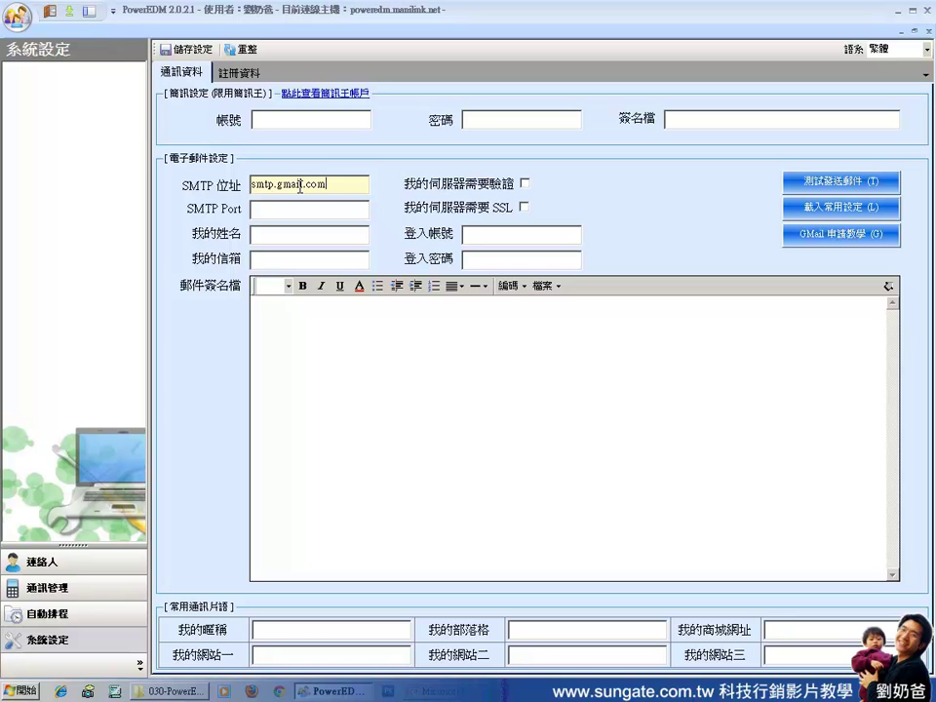
left_click(525, 184)
left_click(293, 208)
type("25")
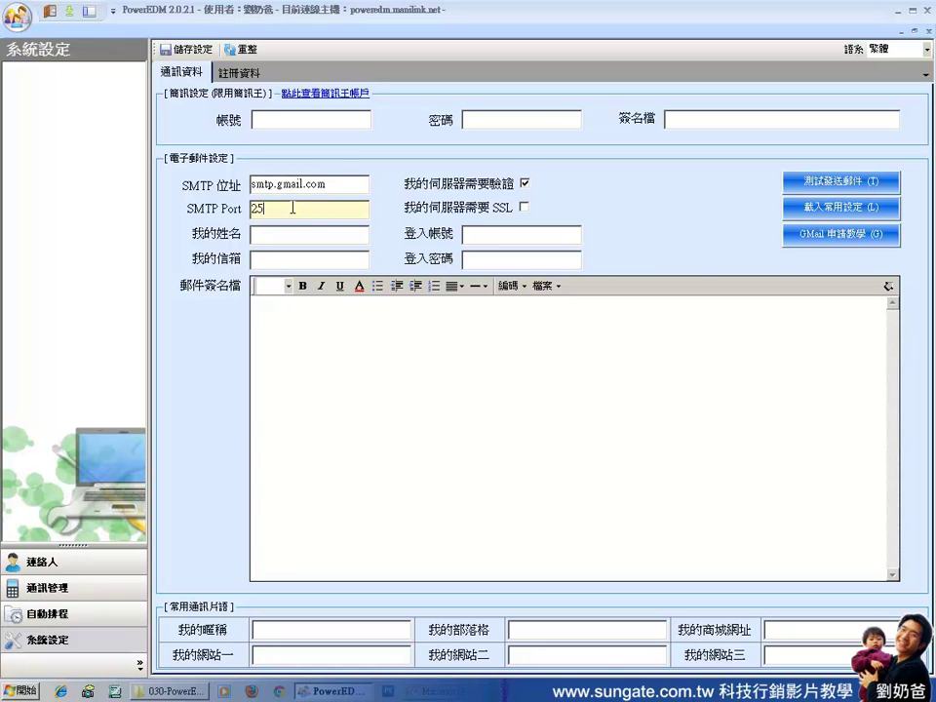
left_click(524, 207)
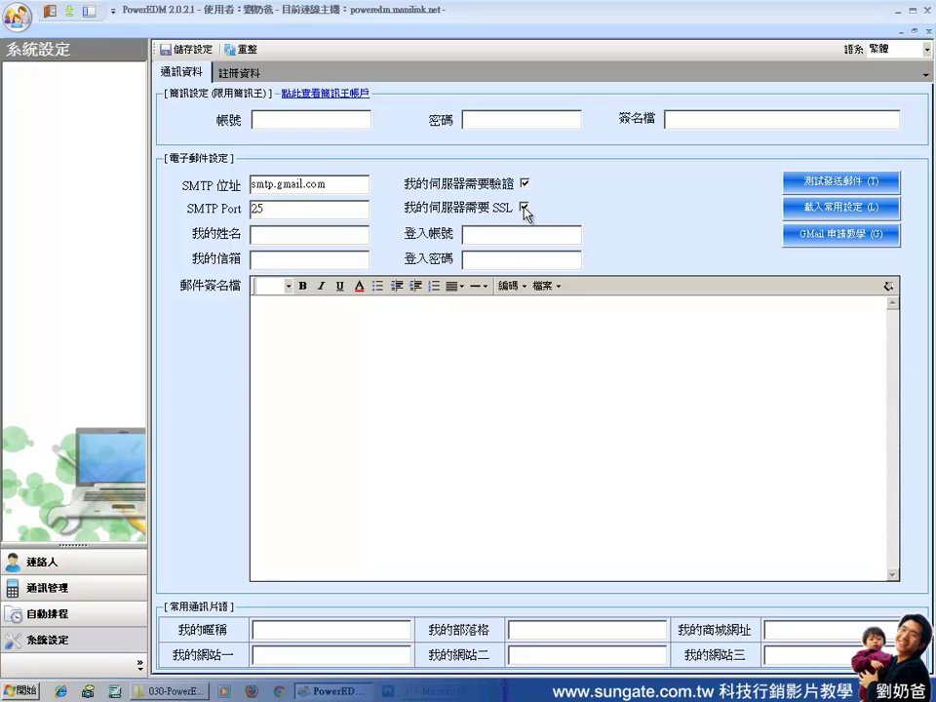
Enter the sender's name and Gmail address, reuse the address as login account, and type the password.
left_click(322, 234)
key("ctrl+space")
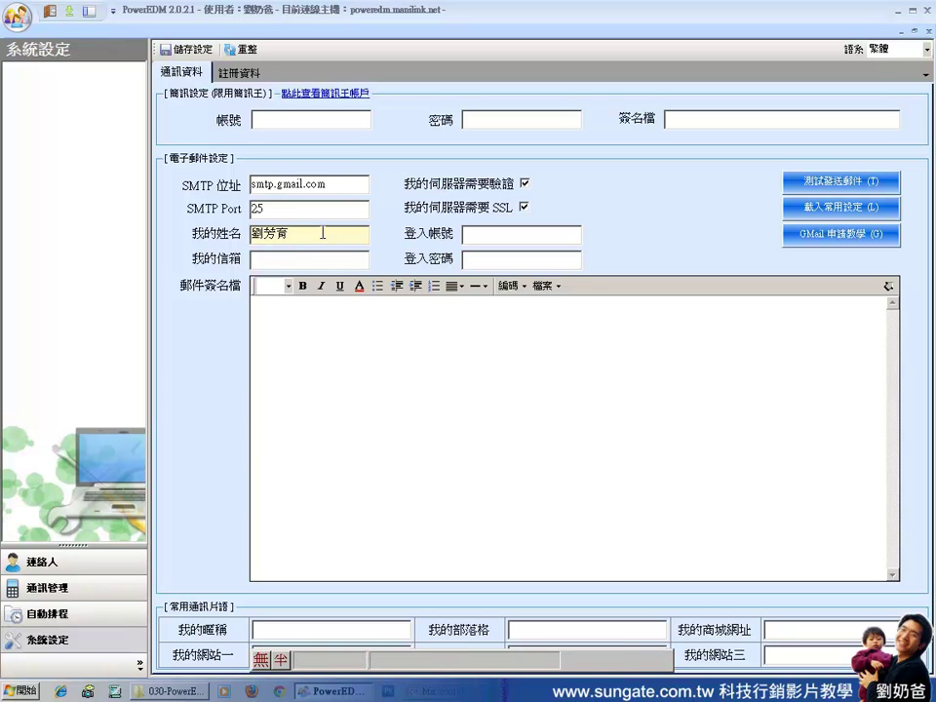
key("Tab")
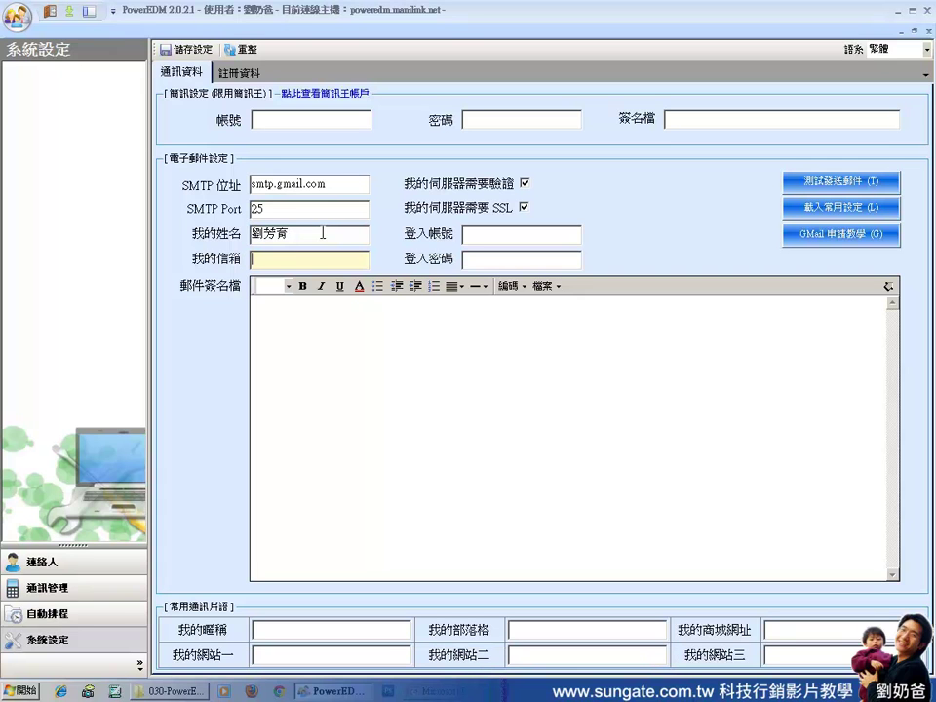
left_click(499, 233)
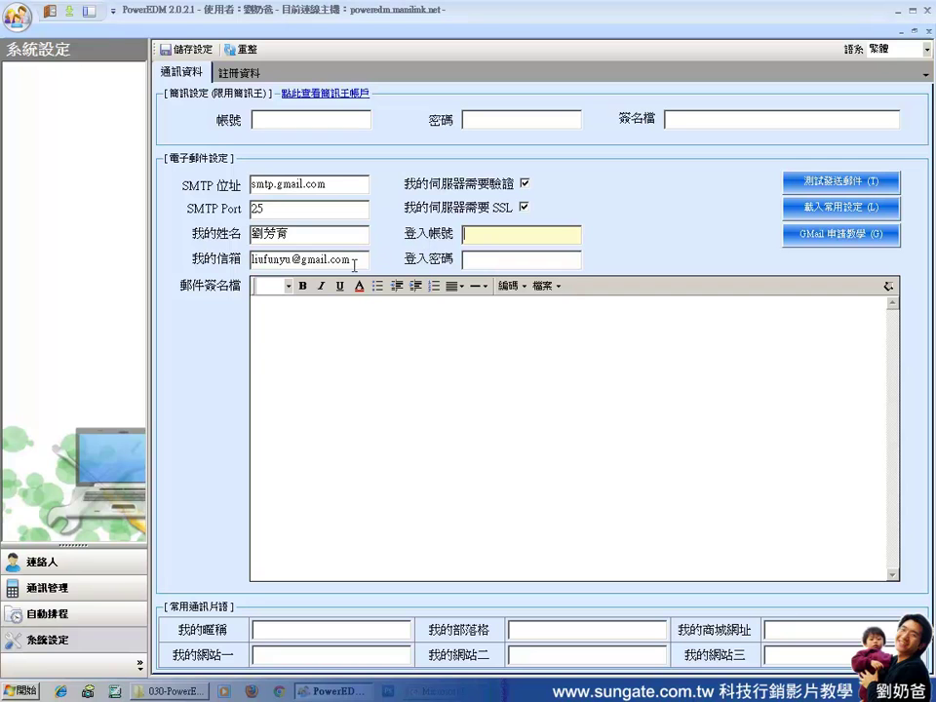
left_click_drag(355, 263, 252, 260)
key("ctrl+c")
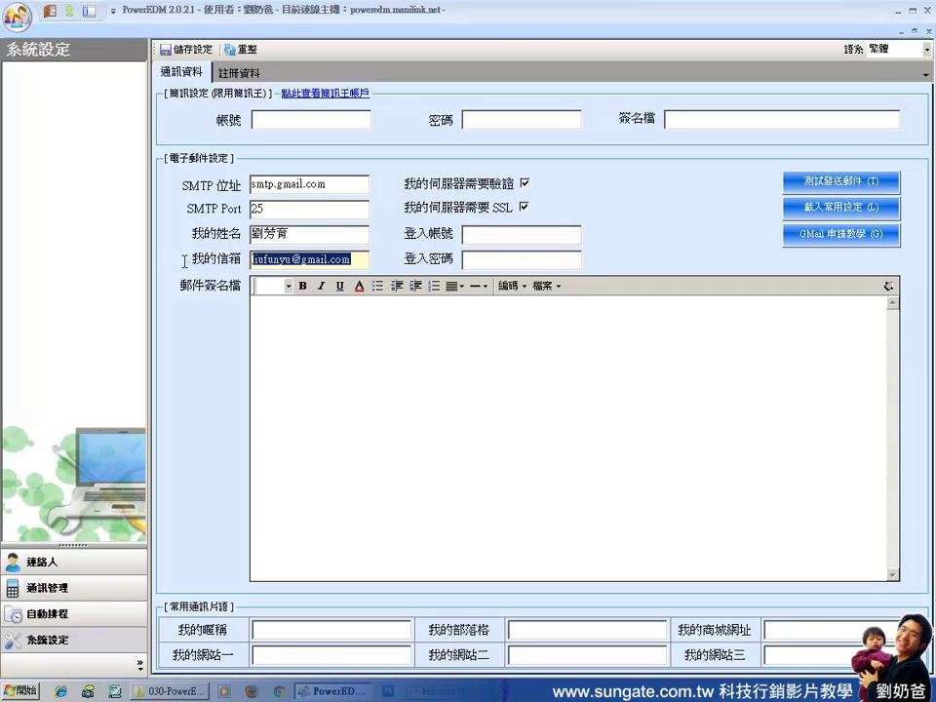
left_click(481, 234)
key("ctrl+v")
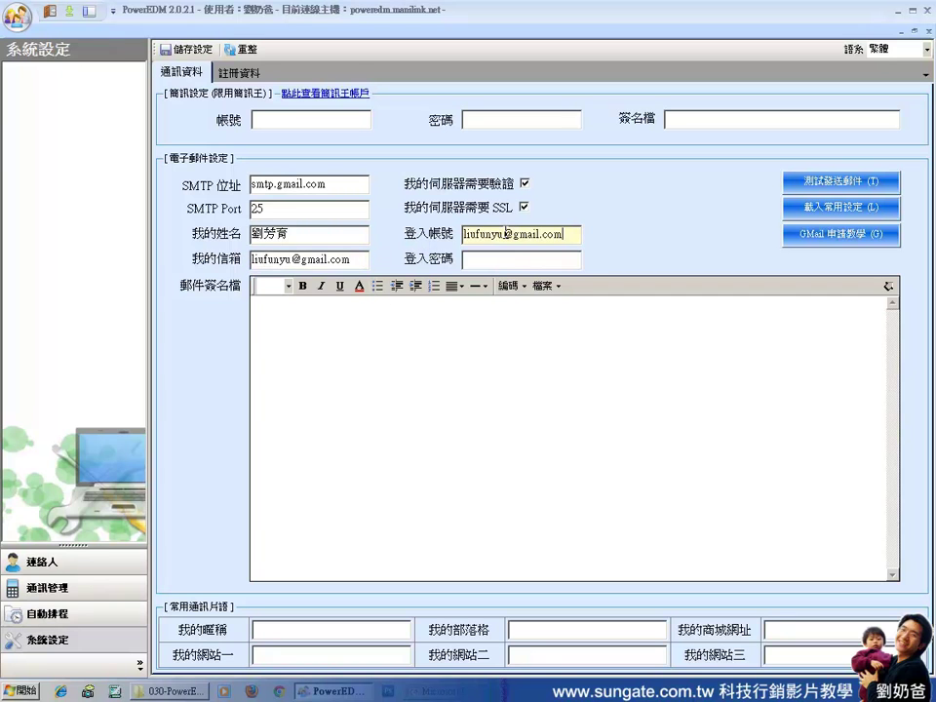
left_click(495, 260)
type("**************")
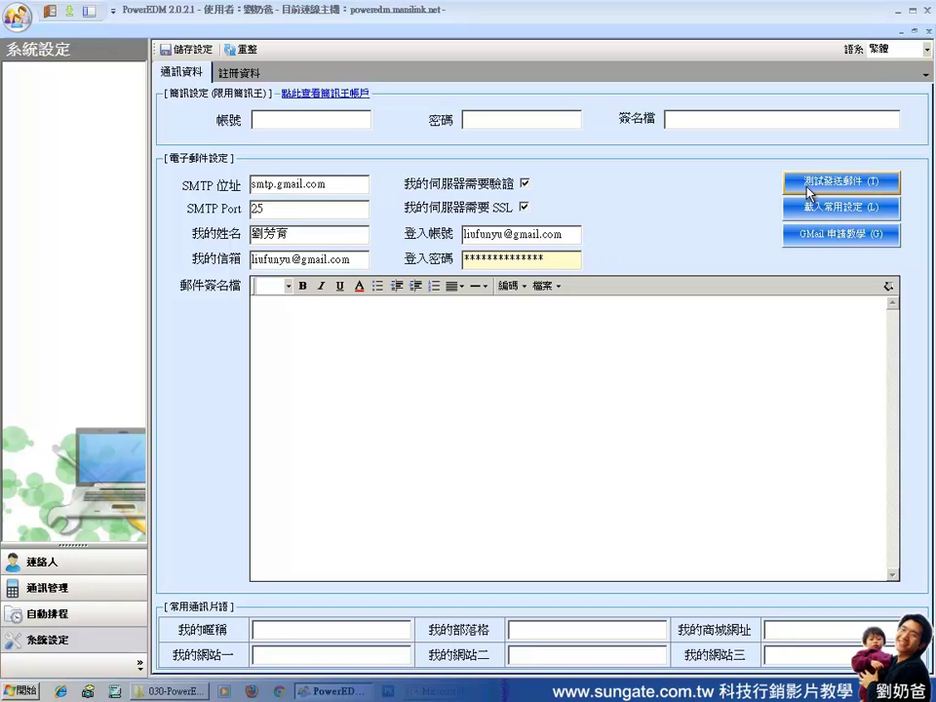
Send a successful test e-mail, dismiss the confirmation, and save the system settings.
left_click(831, 185)
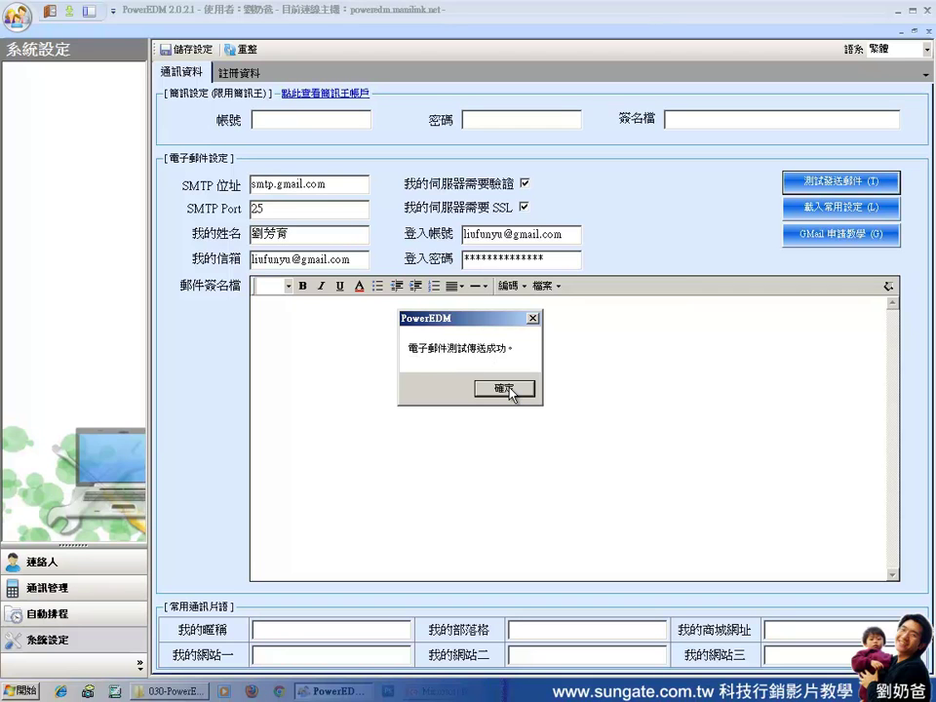
left_click(509, 389)
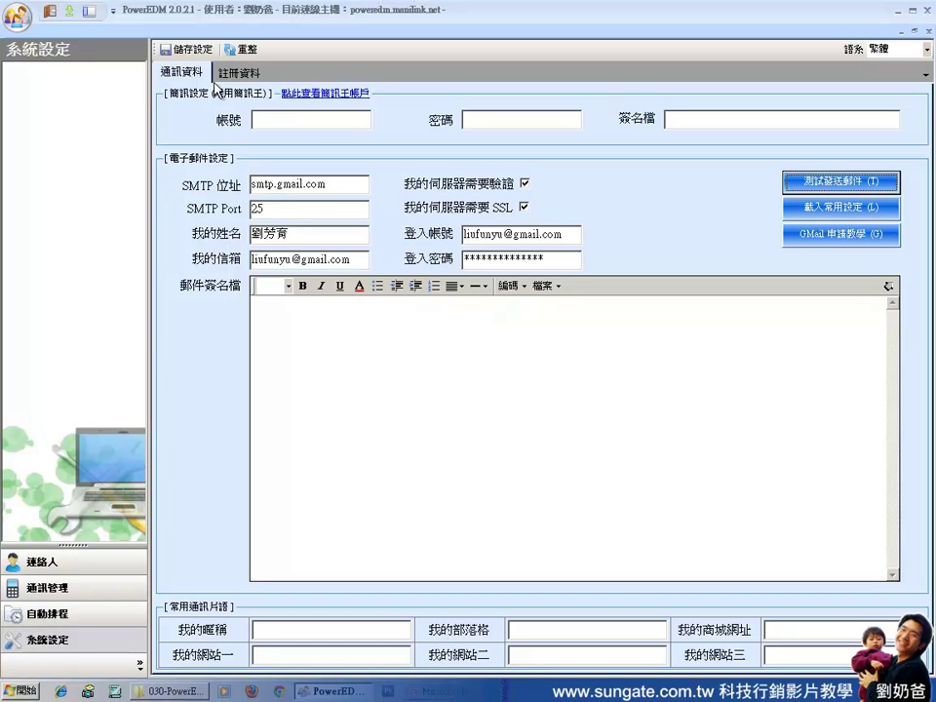
left_click(197, 51)
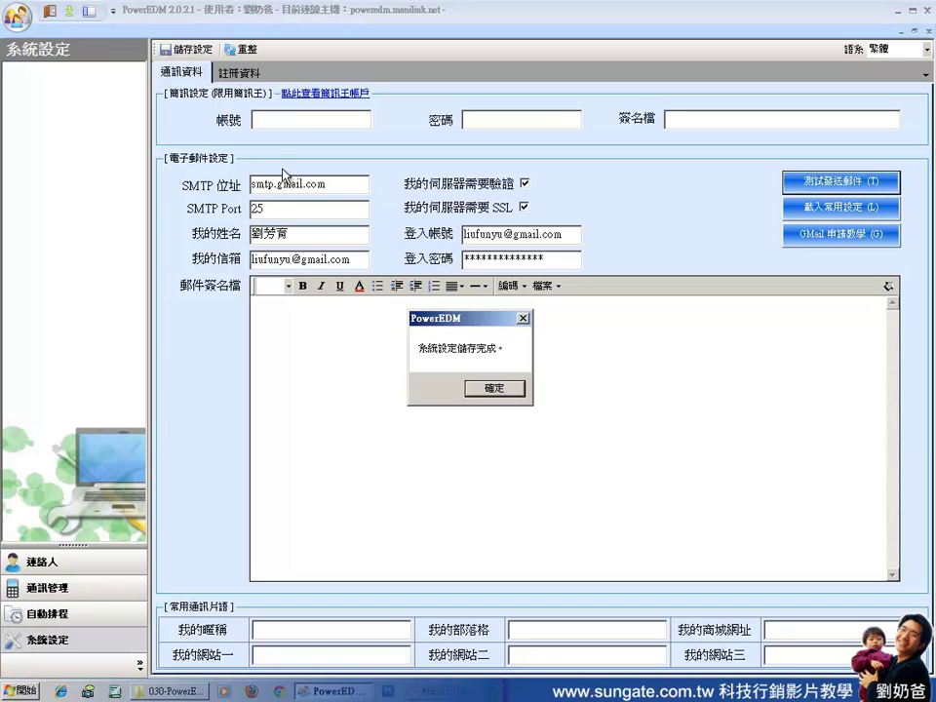
left_click(494, 389)
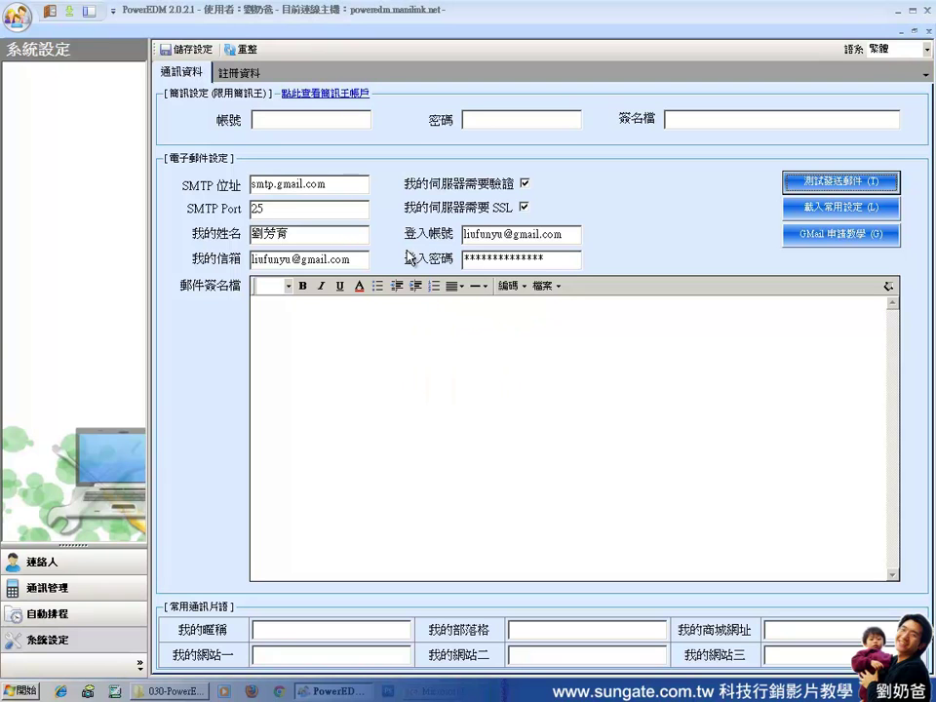
left_click_drag(346, 184, 246, 185)
left_click(327, 184)
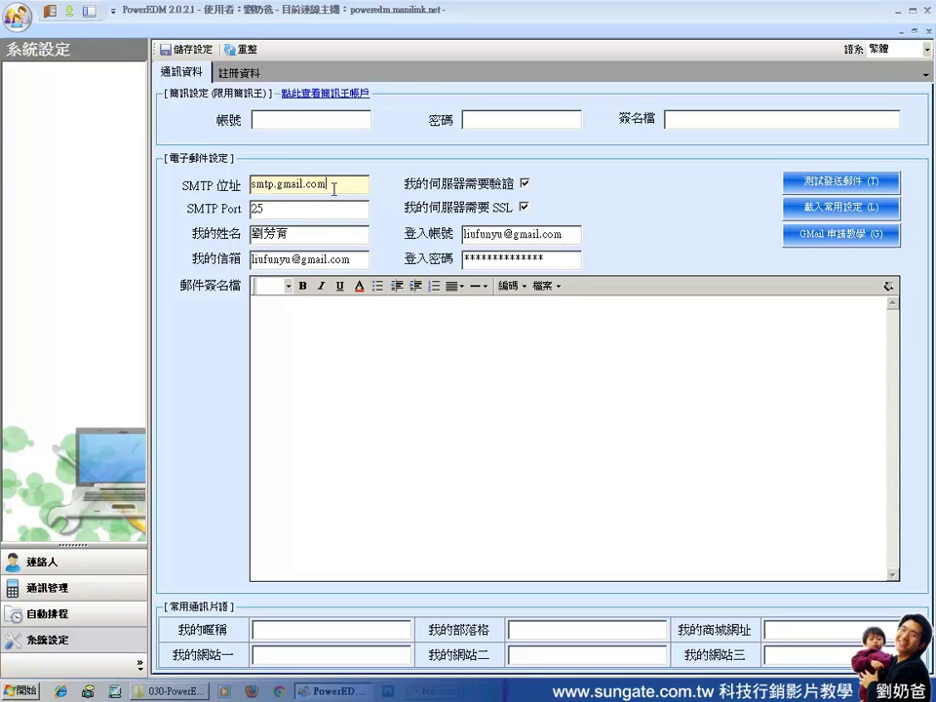
left_click_drag(341, 186, 251, 211)
left_click(289, 213)
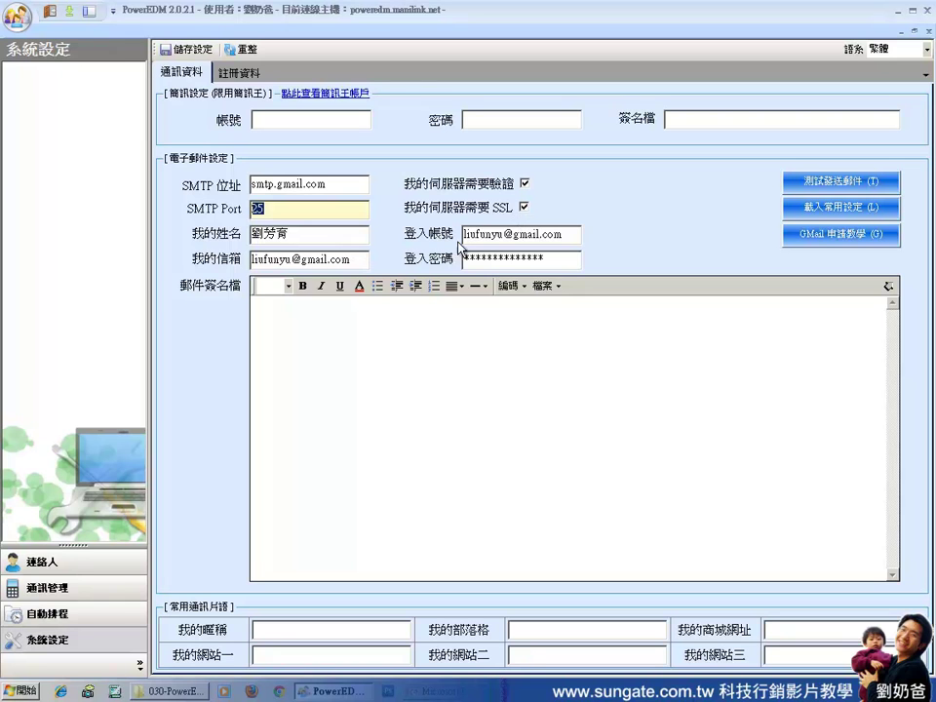
left_click(559, 234)
double_click(558, 234)
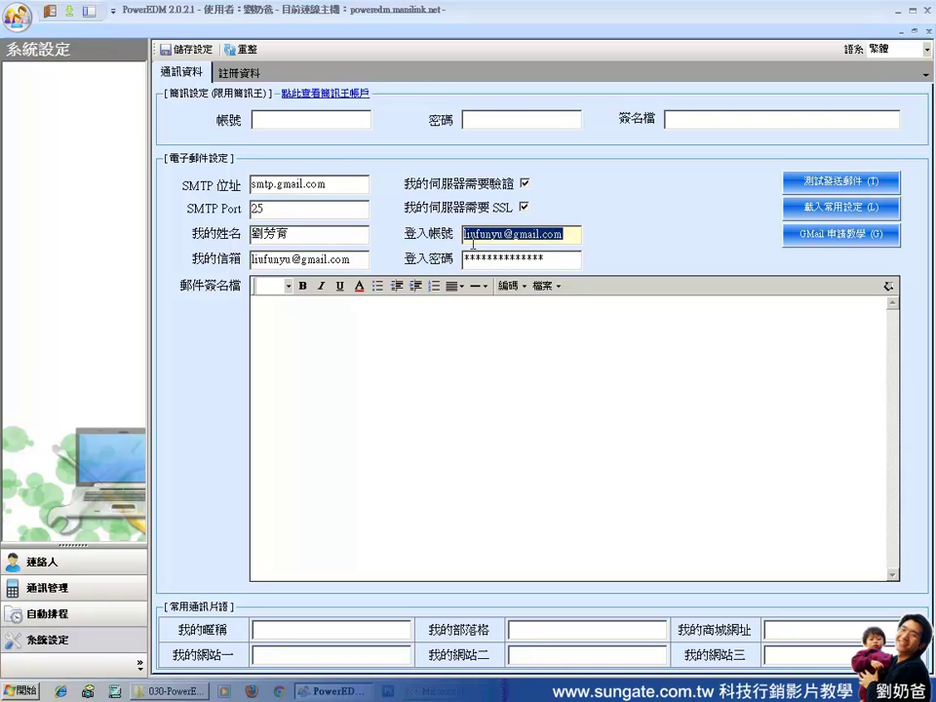
left_click(554, 256)
double_click(554, 257)
left_click(455, 366)
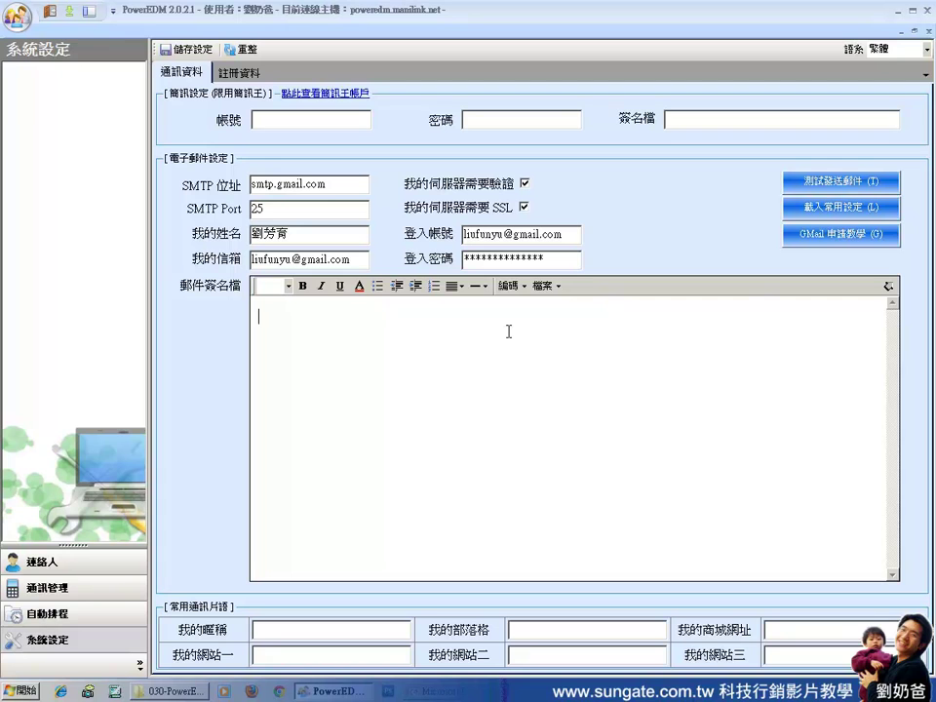
left_click(292, 332)
Launch Chrome and go to gmail.com.
left_click(281, 692)
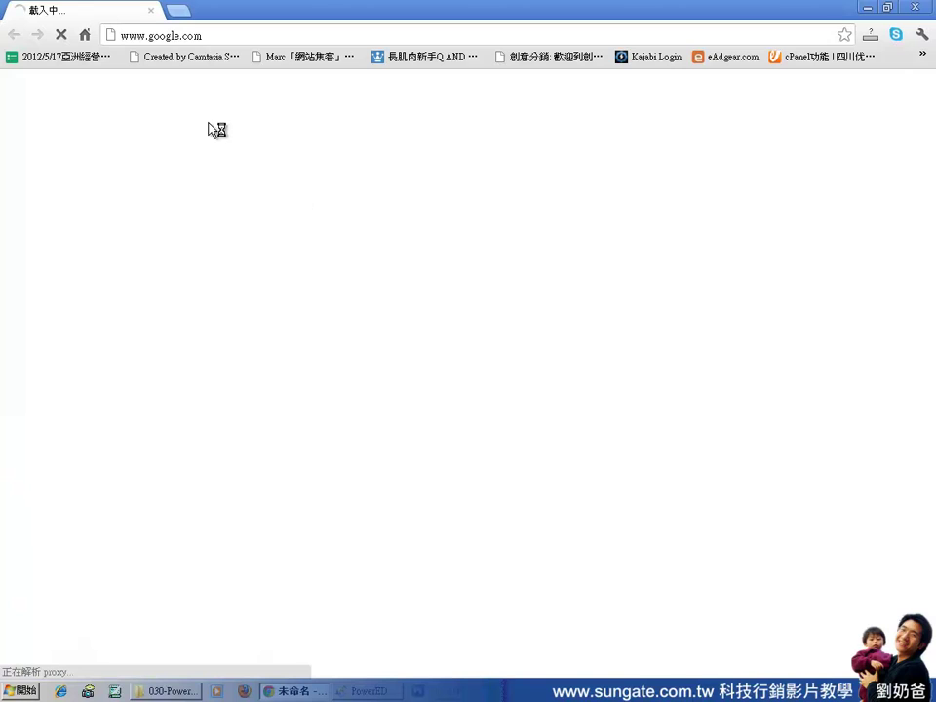
left_click(61, 34)
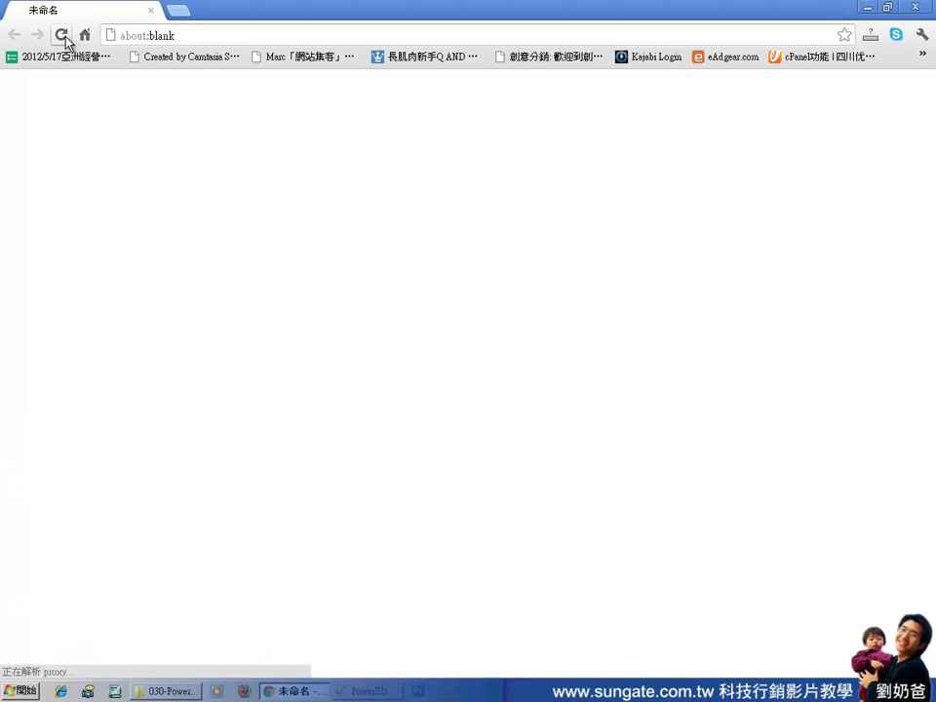
left_click(211, 39)
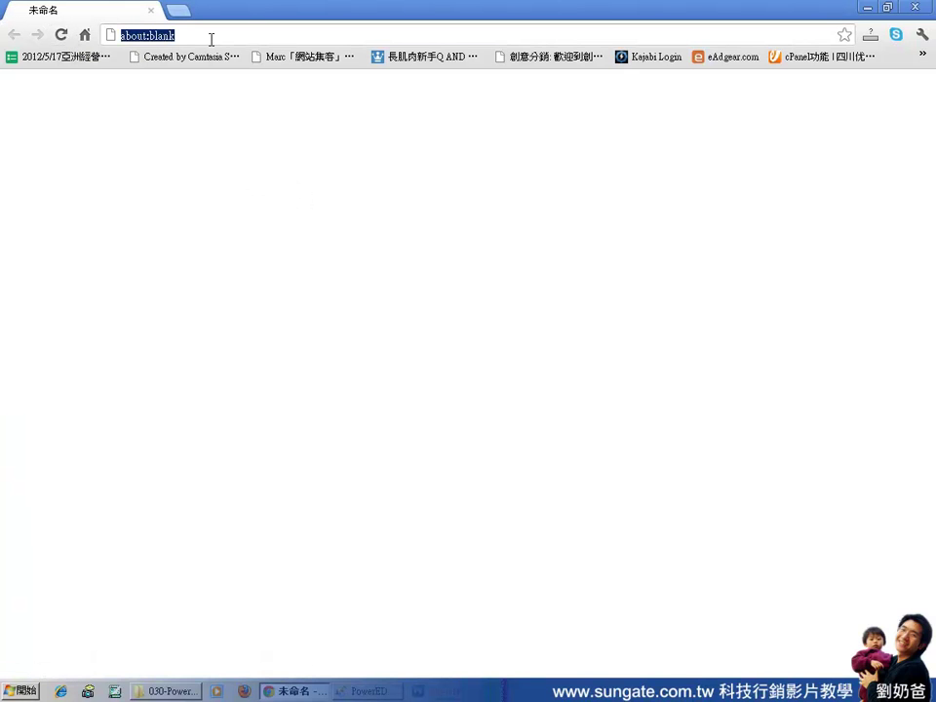
type("gmail.com")
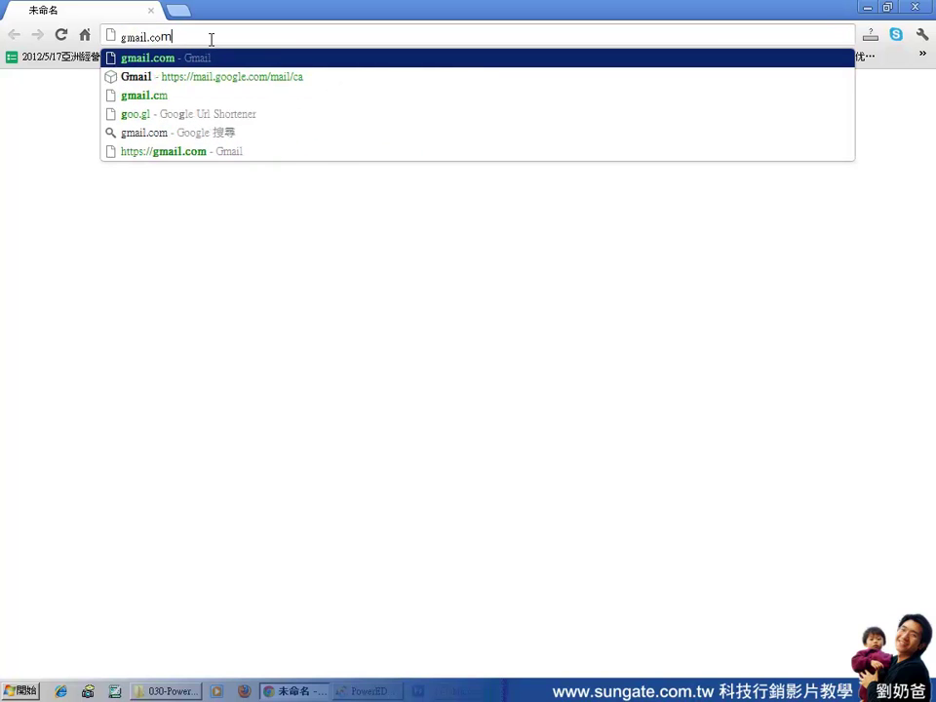
key("Return")
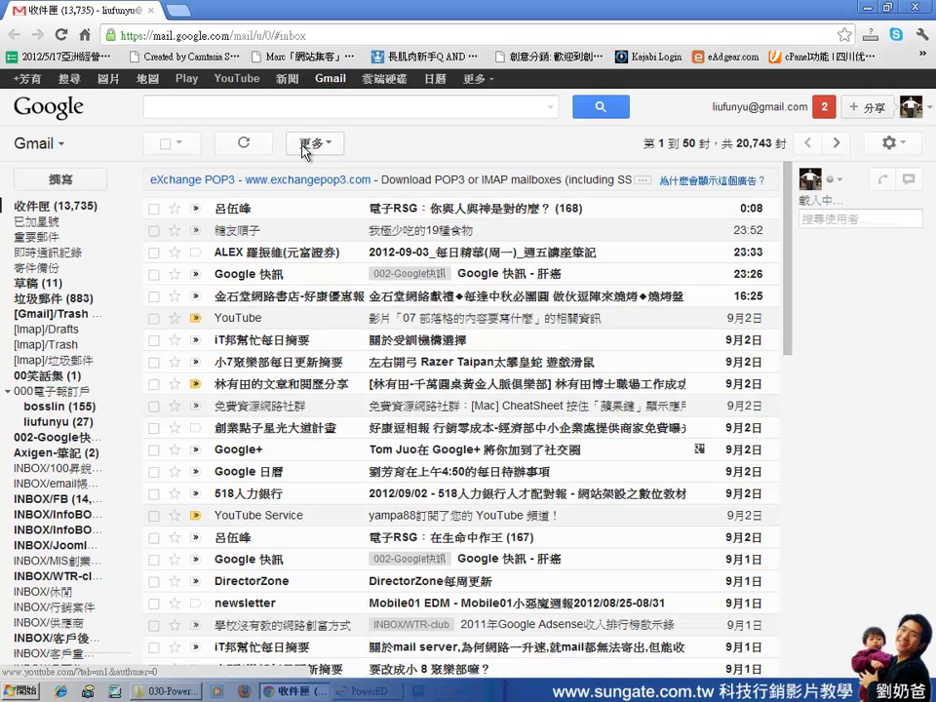
Open Blogger from the Google services menu above Gmail.
left_click(476, 79)
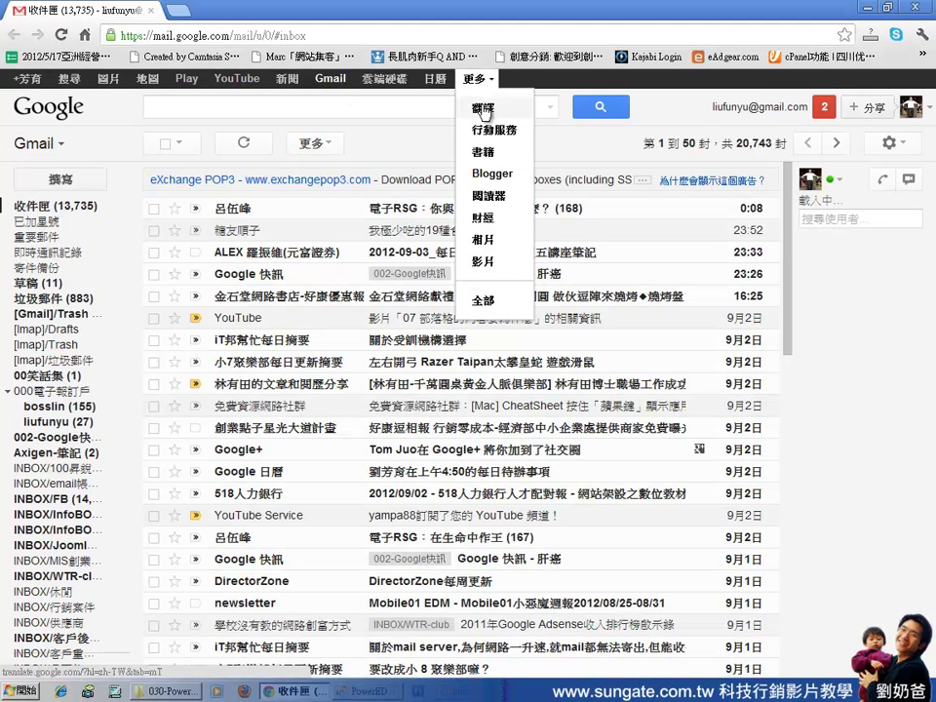
left_click(507, 177)
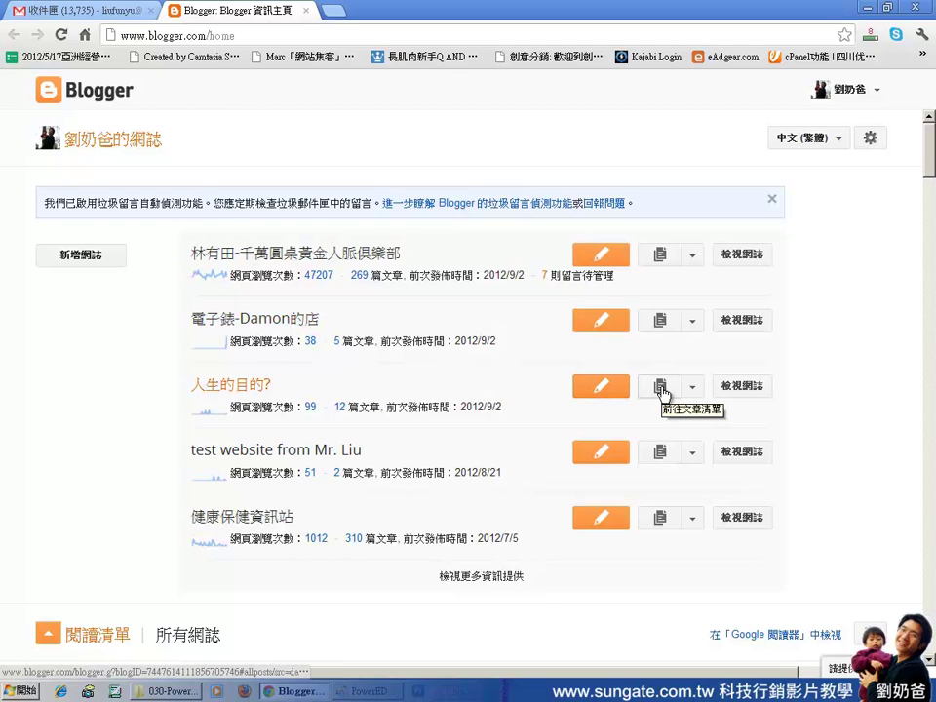
Start a new post titled 大頭照 on the 人生的目的? blog and bring up image insertion.
left_click(614, 388)
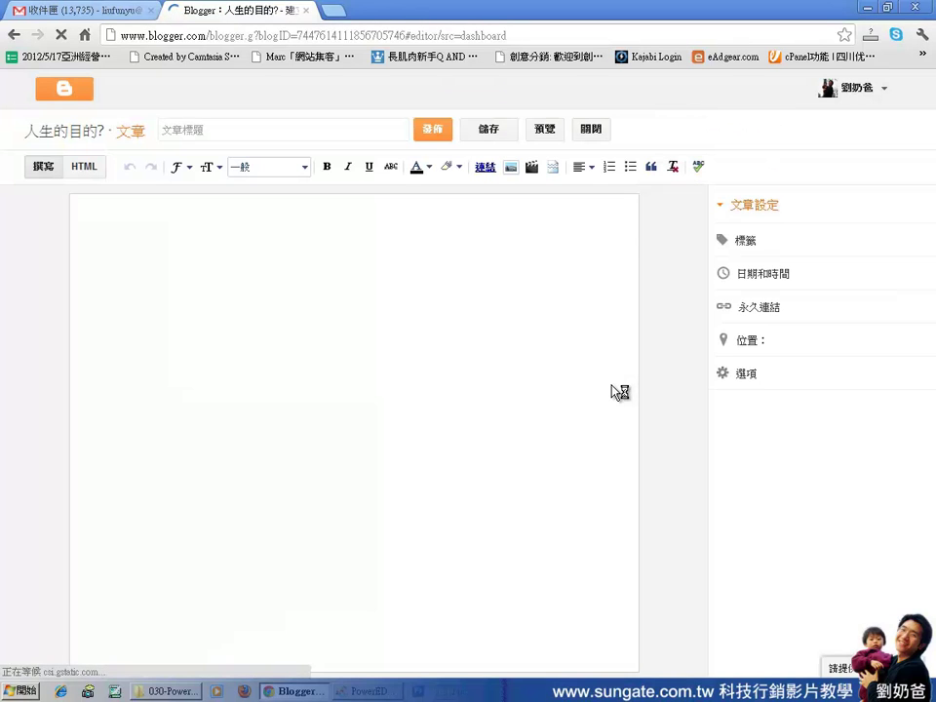
left_click(291, 127)
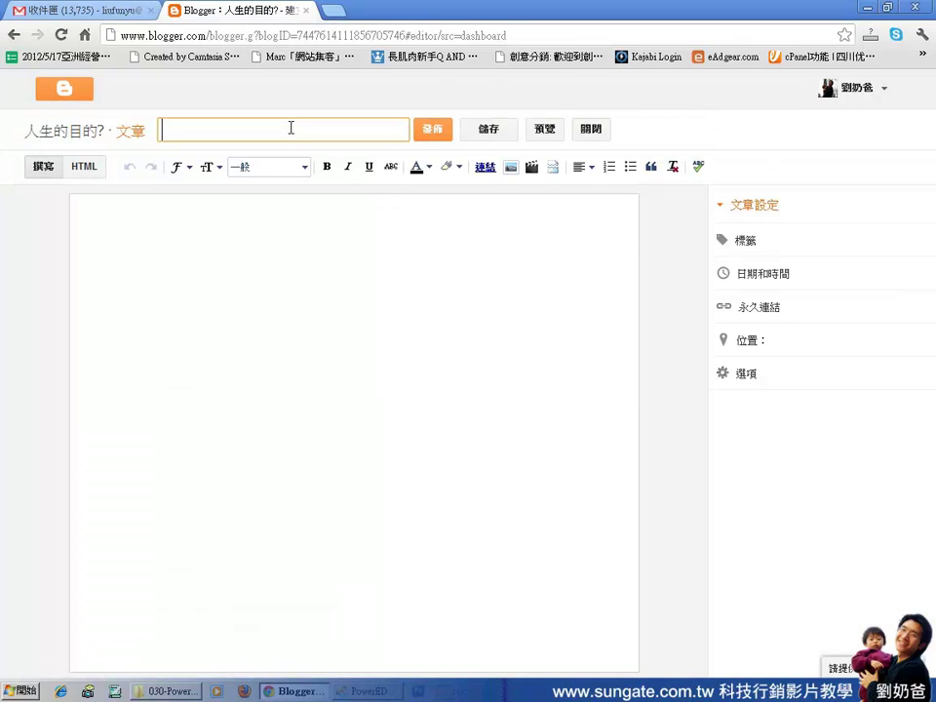
type("大頭照")
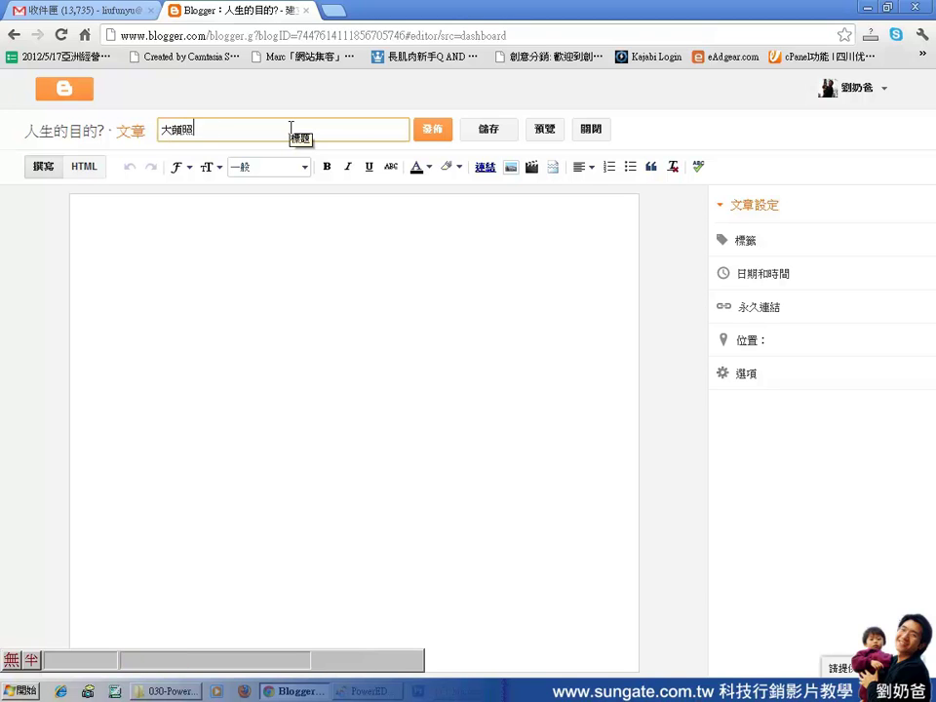
left_click(325, 241)
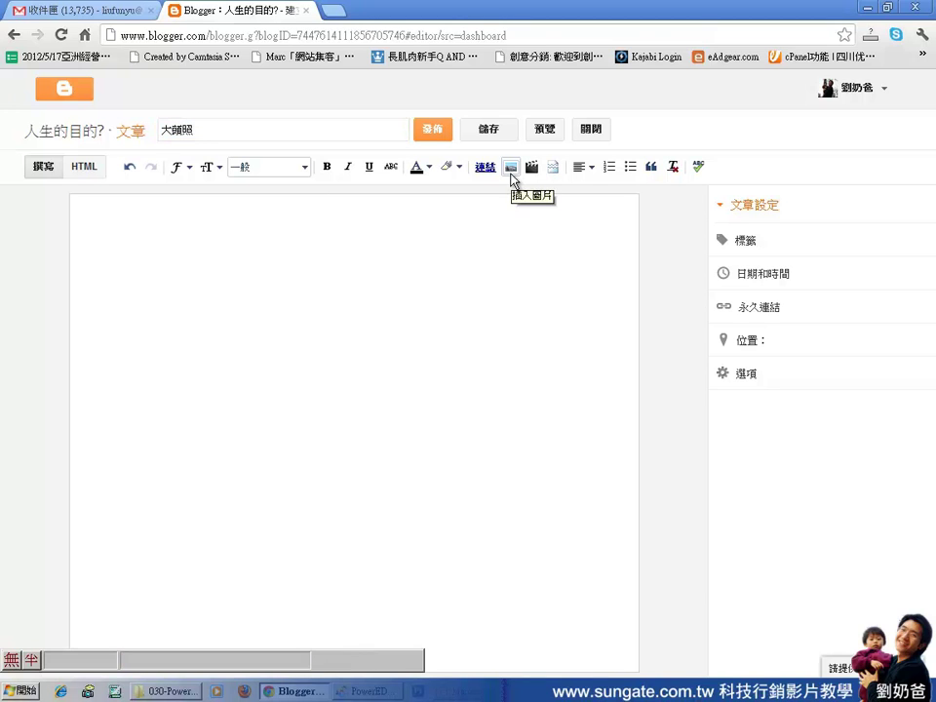
left_click(511, 168)
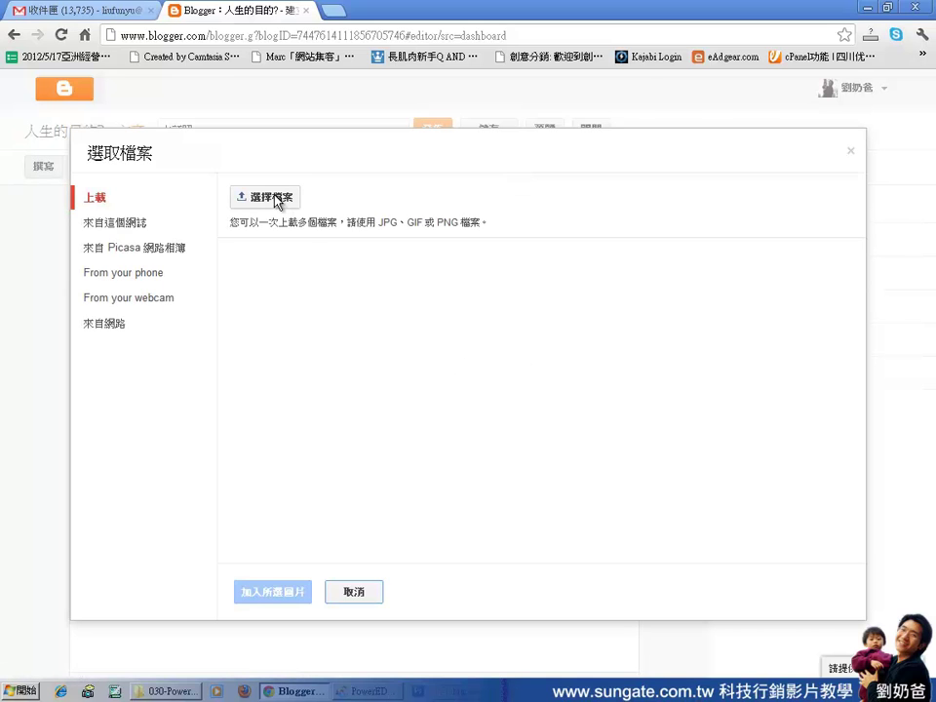
Upload ico.gif from D:\pic and insert the headshot into the 大頭照 post.
left_click(277, 198)
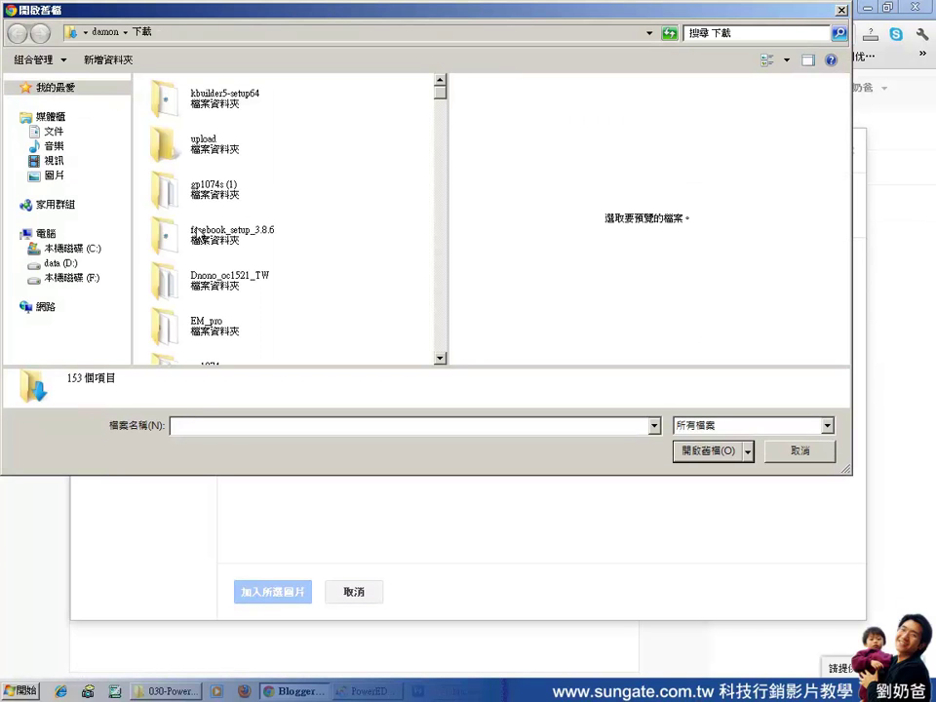
left_click(58, 264)
left_click(288, 290)
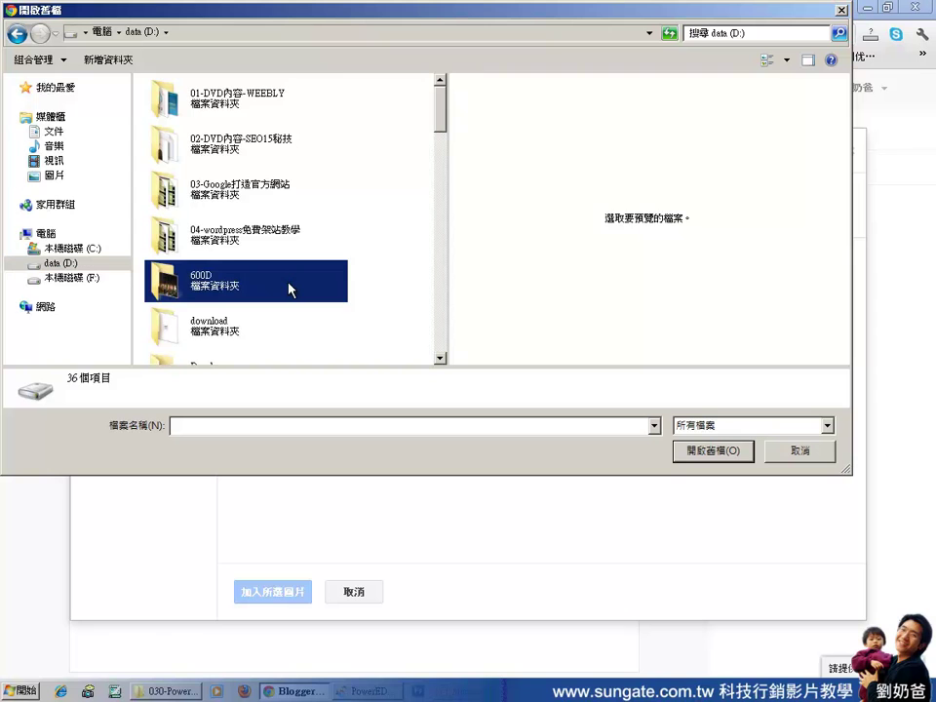
key("p")
key("Return")
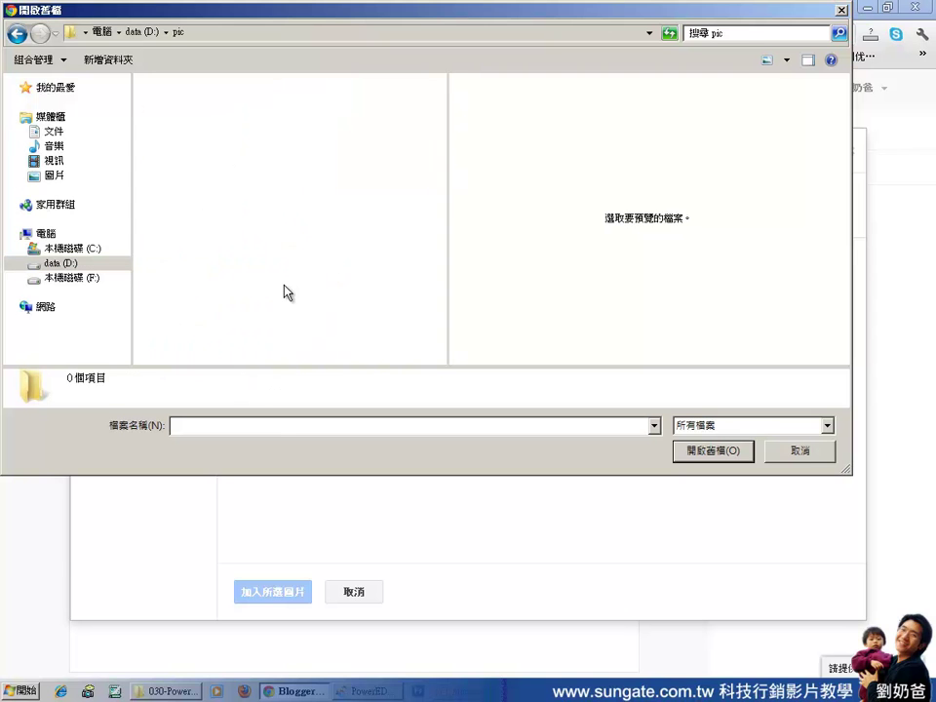
left_click_drag(448, 124, 448, 158)
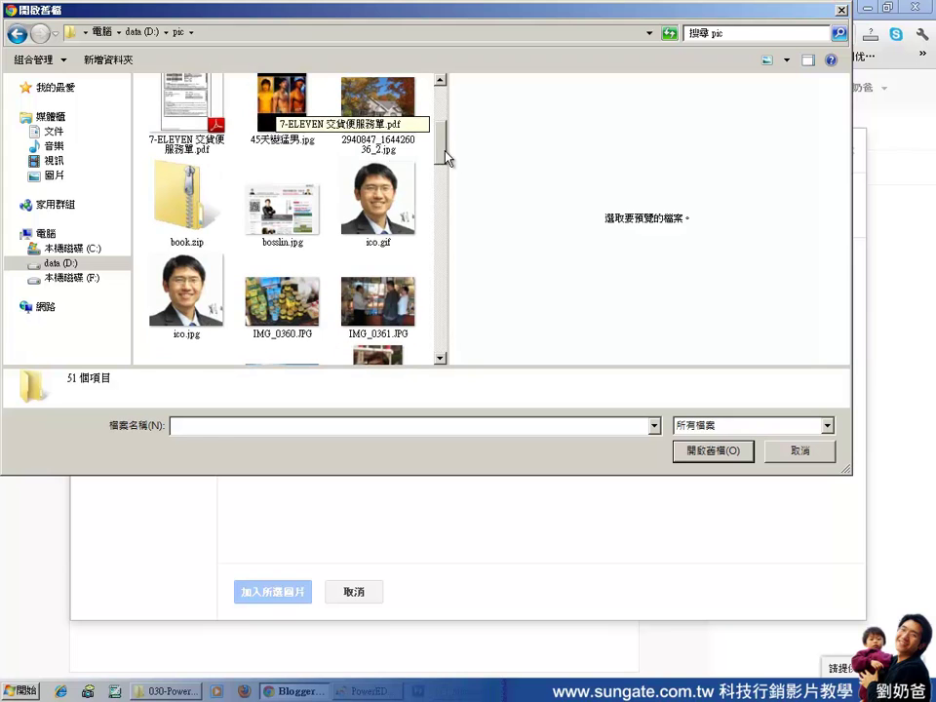
left_click(396, 194)
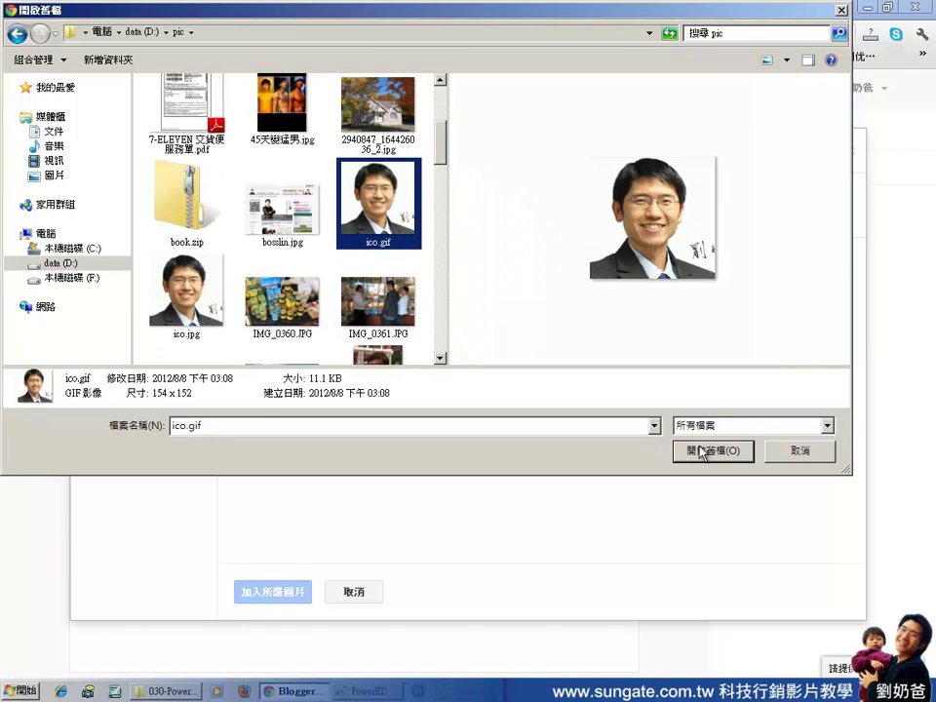
left_click(708, 451)
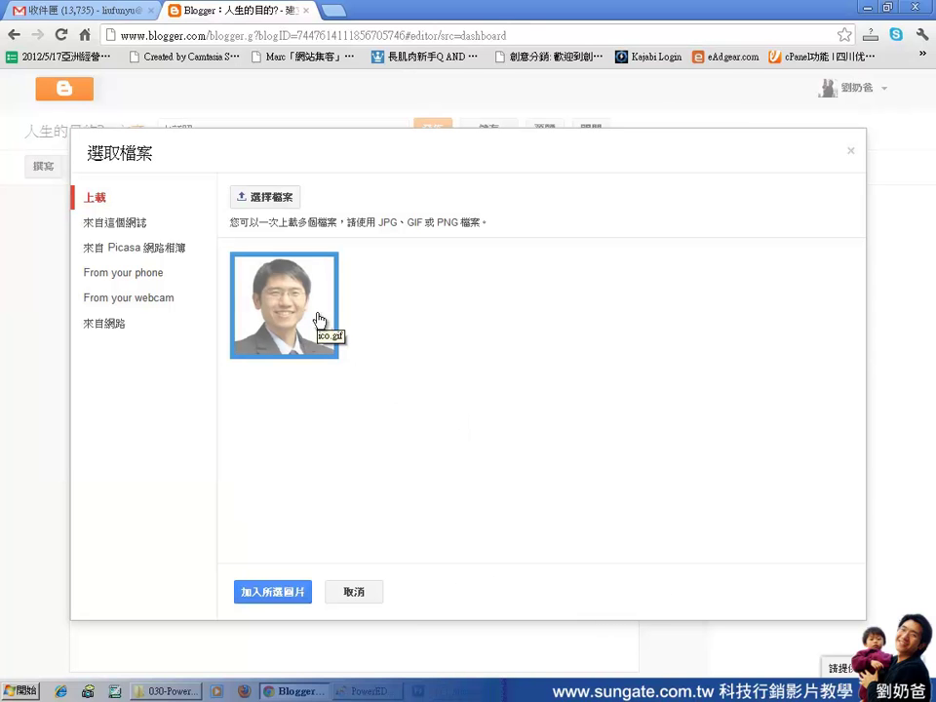
left_click(322, 320)
left_click(305, 325)
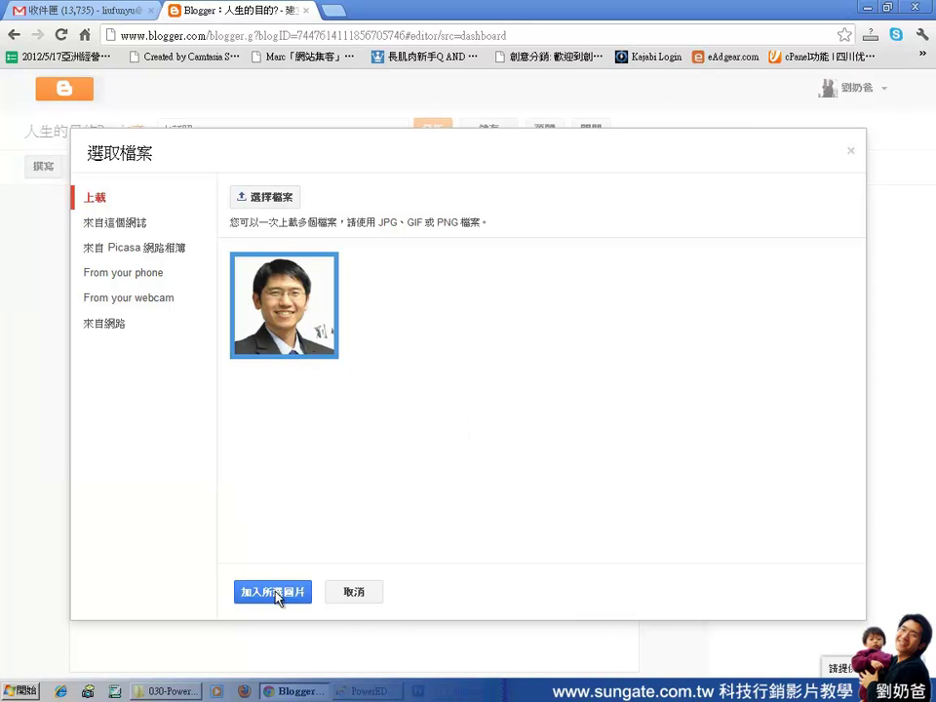
left_click(276, 594)
Publish the 大頭照 post.
left_click(387, 301)
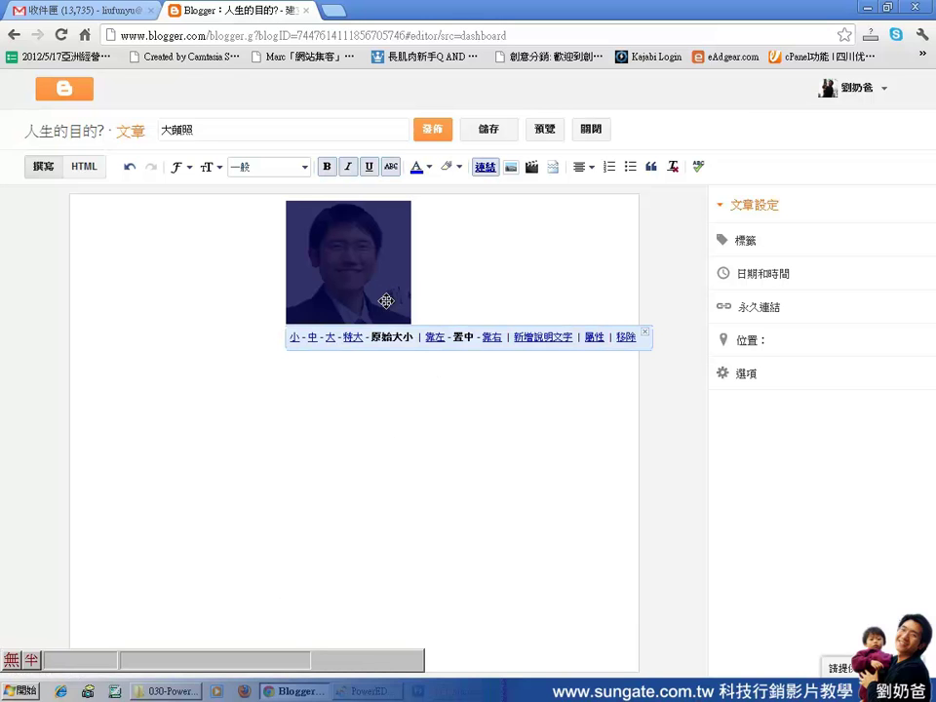
left_click(401, 382)
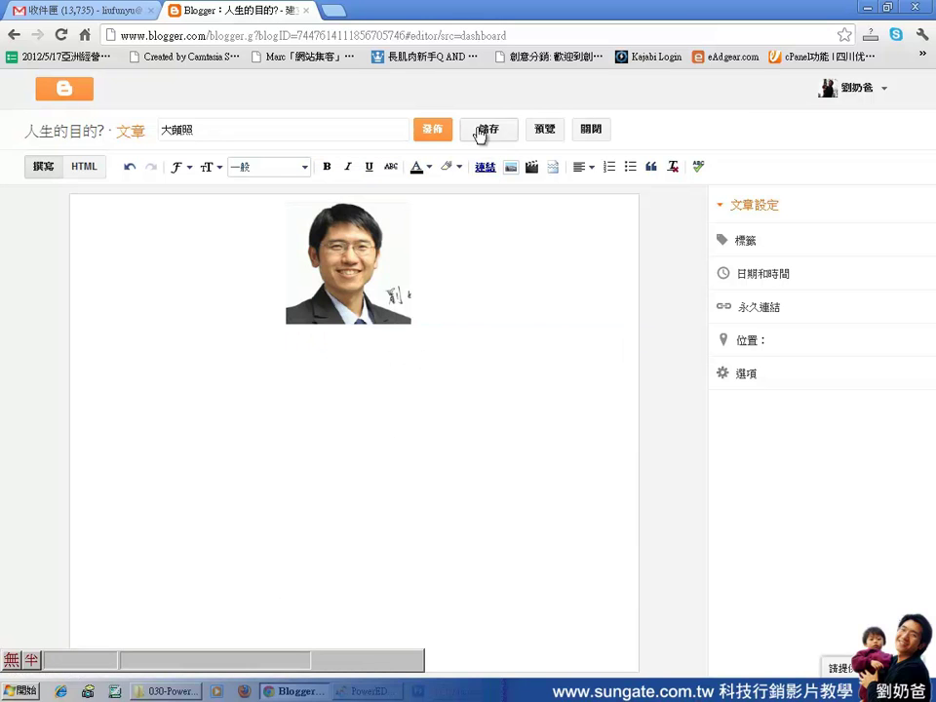
left_click(432, 128)
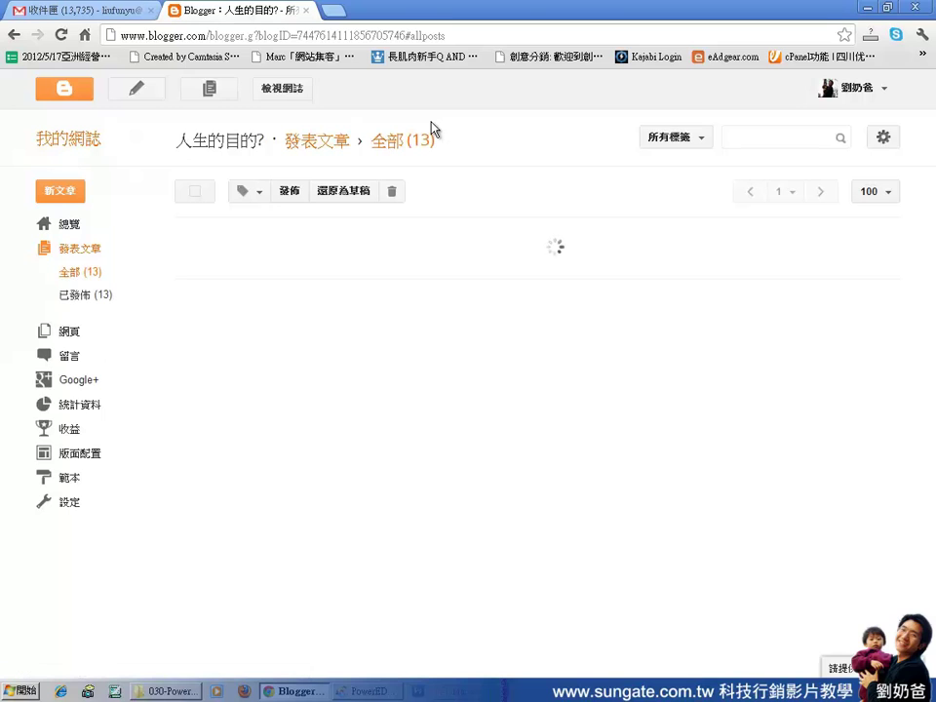
View the published post, copy its headshot image, and return to PowerEDM.
mouse_move(205, 261)
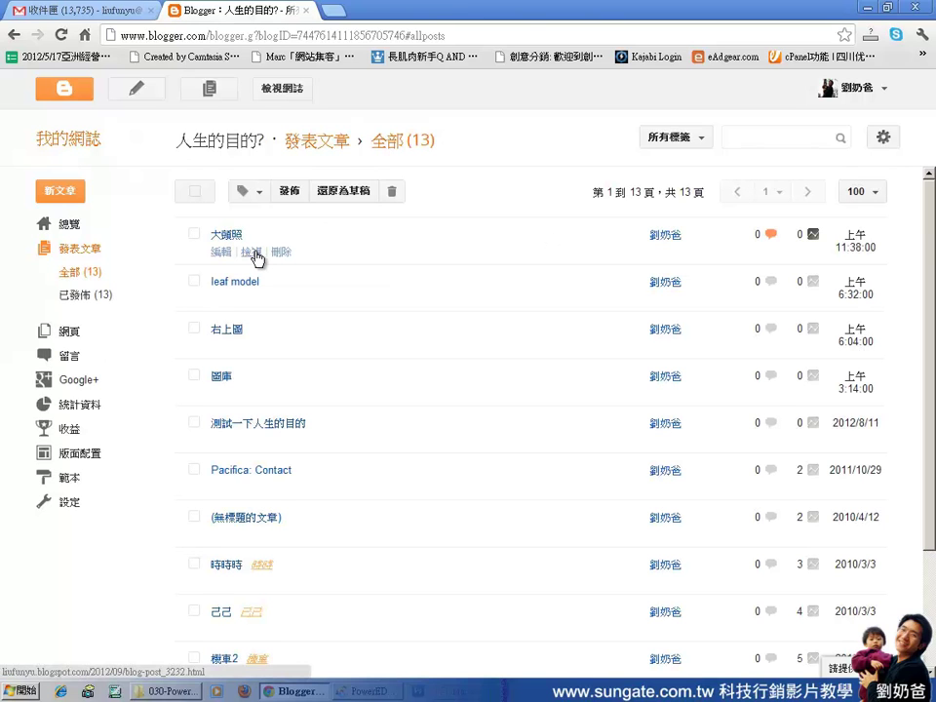
left_click(253, 252)
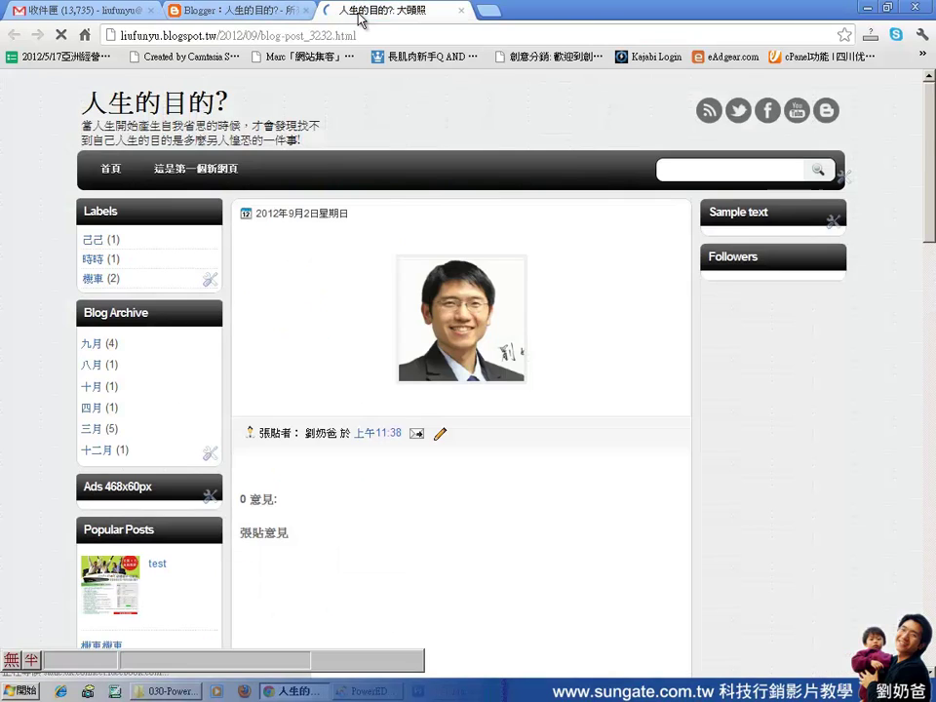
right_click(460, 302)
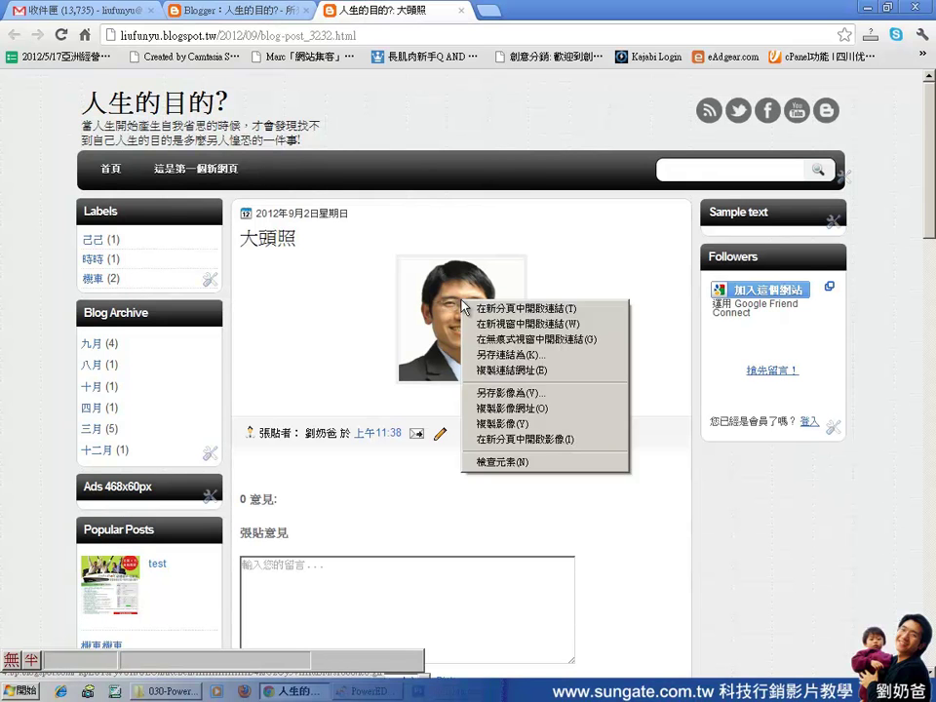
left_click(515, 425)
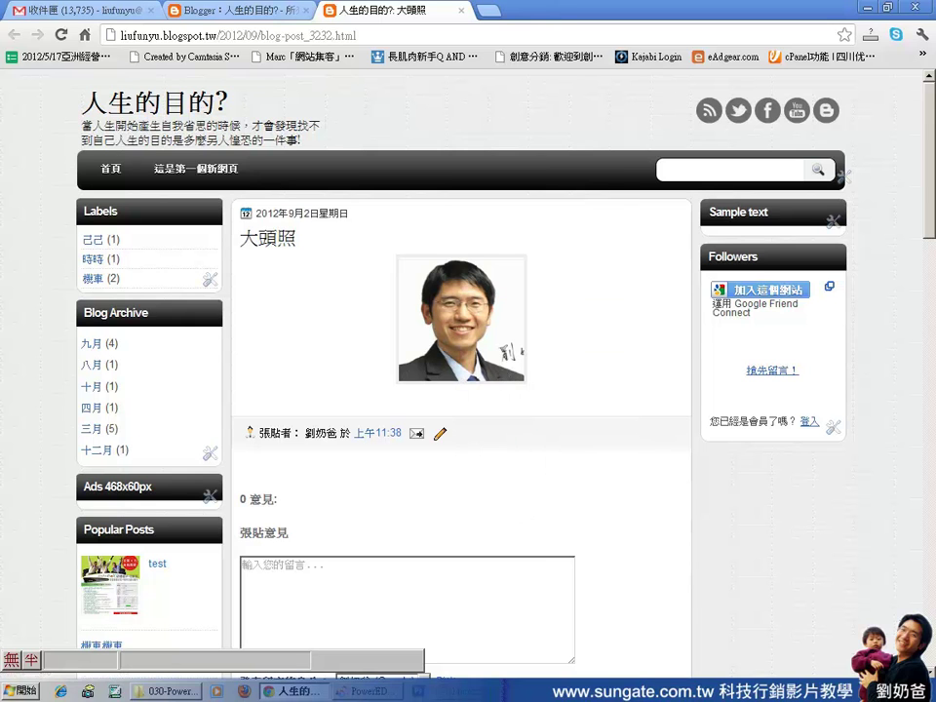
key("alt+Tab")
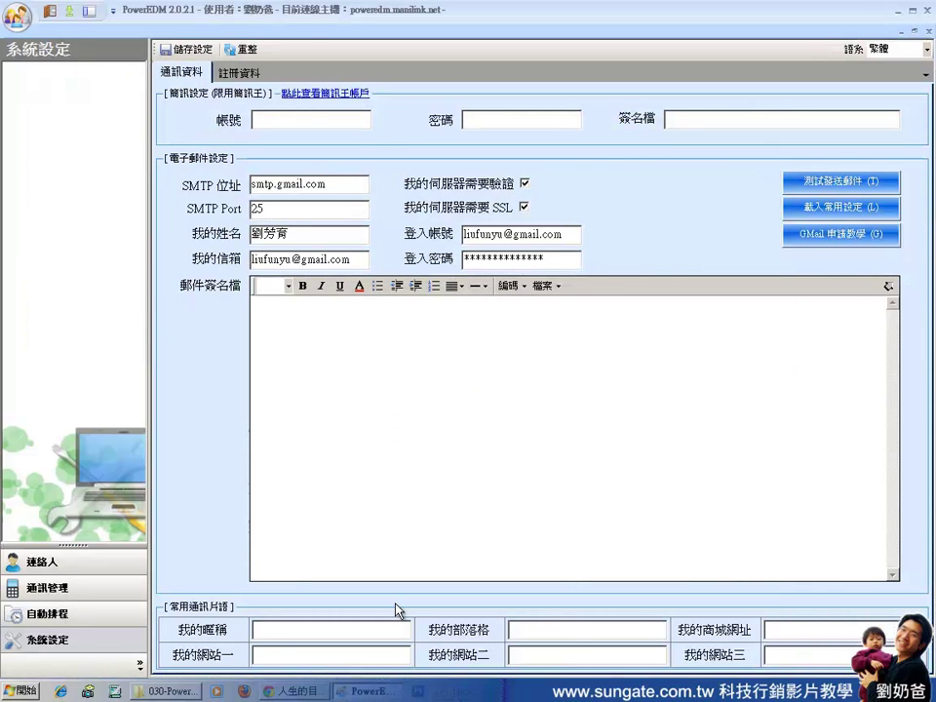
Paste the headshot into the 郵件簽名檔 editor and type the sender's name and phone number below it.
right_click(329, 373)
left_click(369, 441)
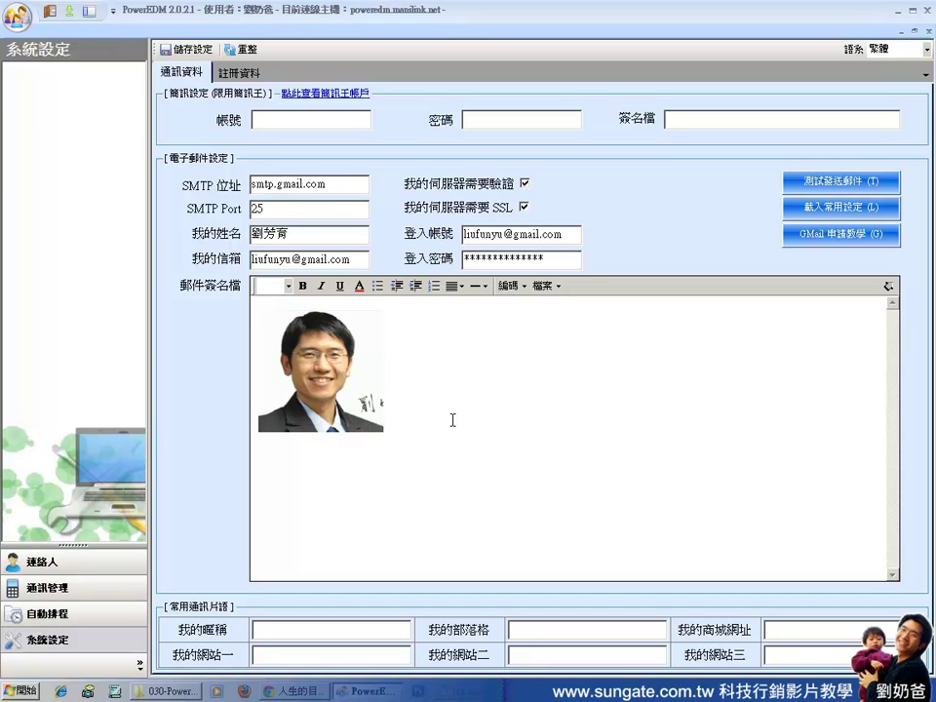
key("ctrl+space")
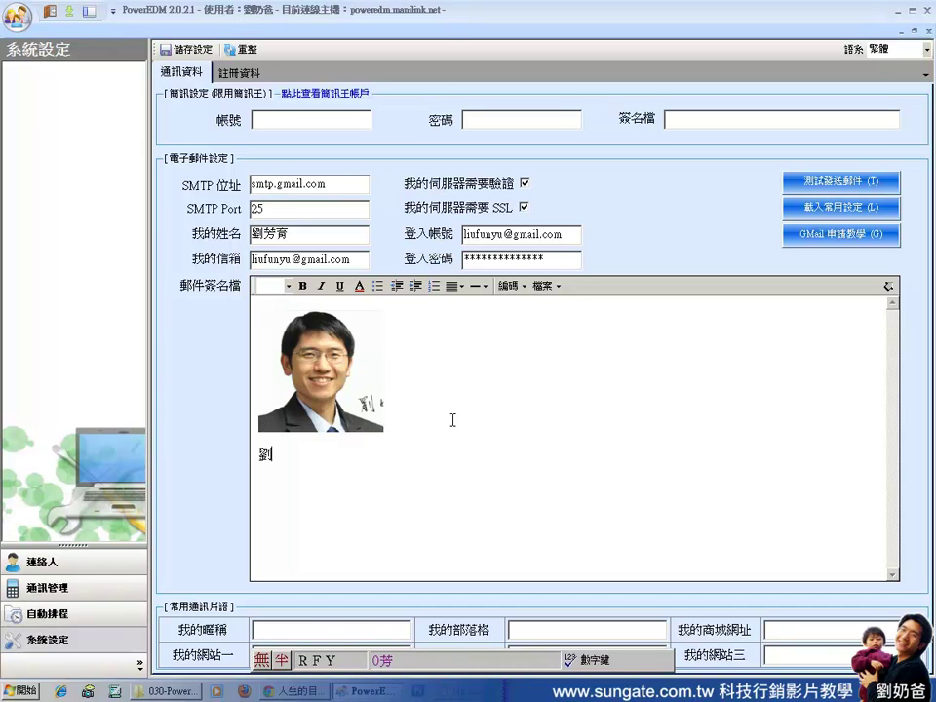
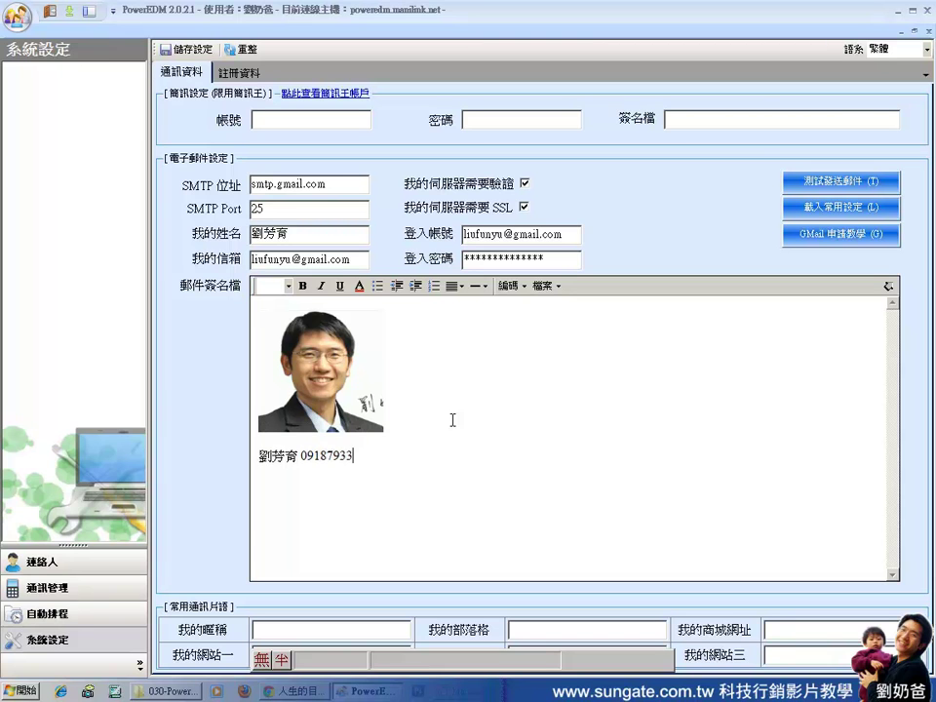